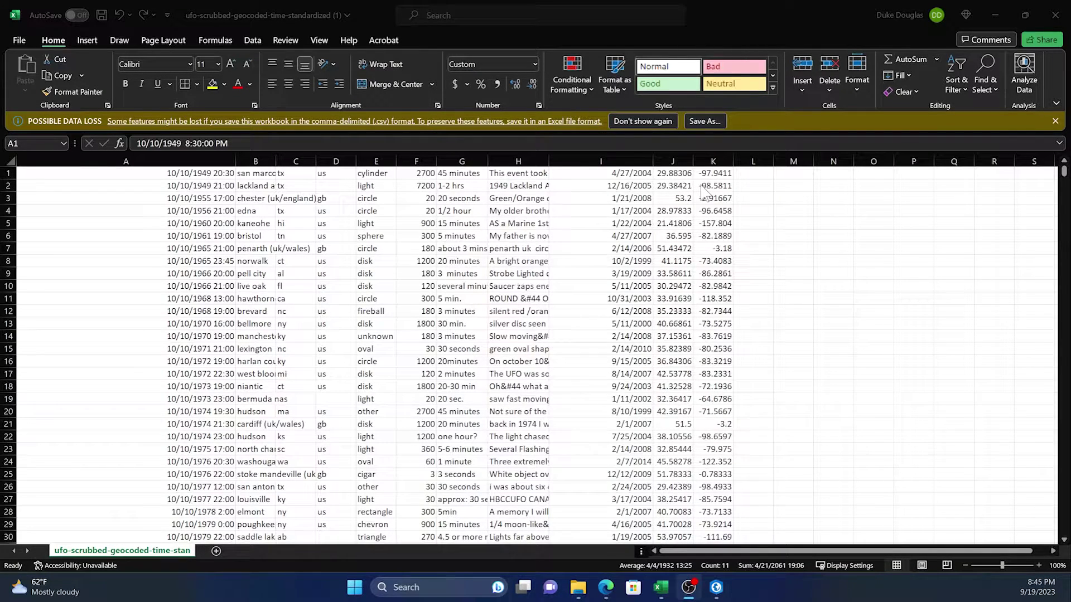
Scroll through the UFO sightings sheet to review dates, locations, shapes and coordinates.
{"action": "scroll", "coordinate": [649, 257], "scroll_direction": "down", "scroll_amount": 15}
{"action": "scroll", "coordinate": [656, 263], "scroll_direction": "up", "scroll_amount": 15}
{"action": "scroll", "coordinate": [661, 273], "scroll_direction": "down", "scroll_amount": 20}
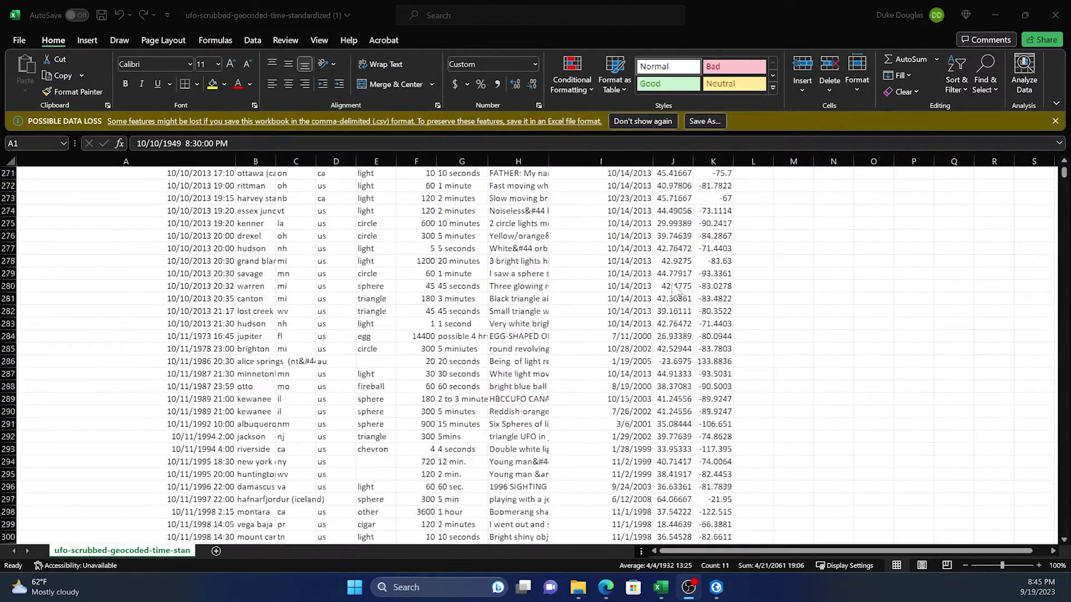
{"action": "scroll", "coordinate": [814, 379], "scroll_direction": "up", "scroll_amount": 20}
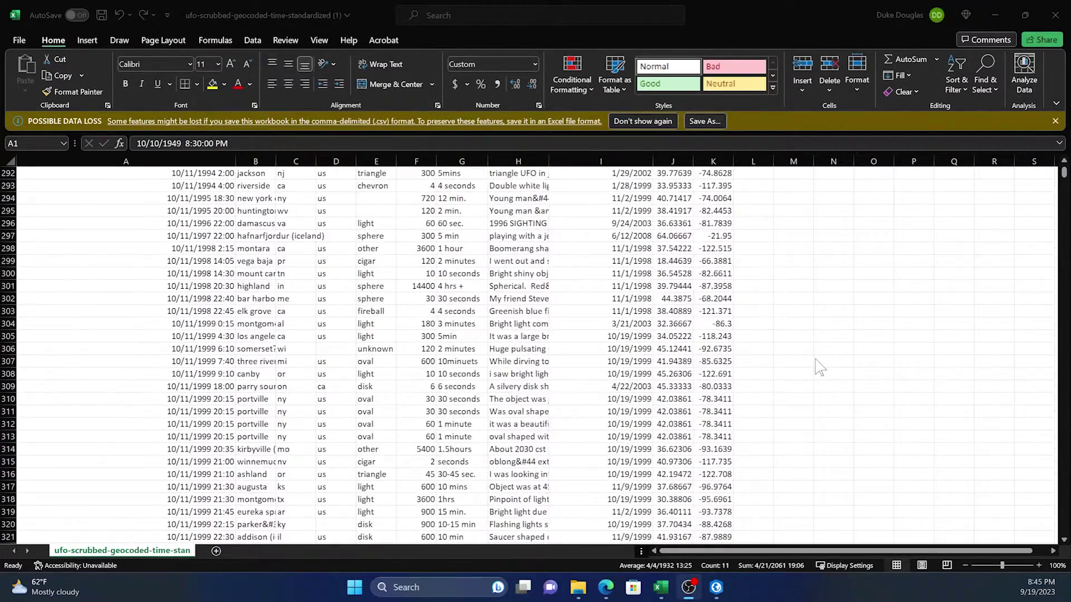
{"action": "scroll", "coordinate": [812, 352], "scroll_direction": "up", "scroll_amount": 8}
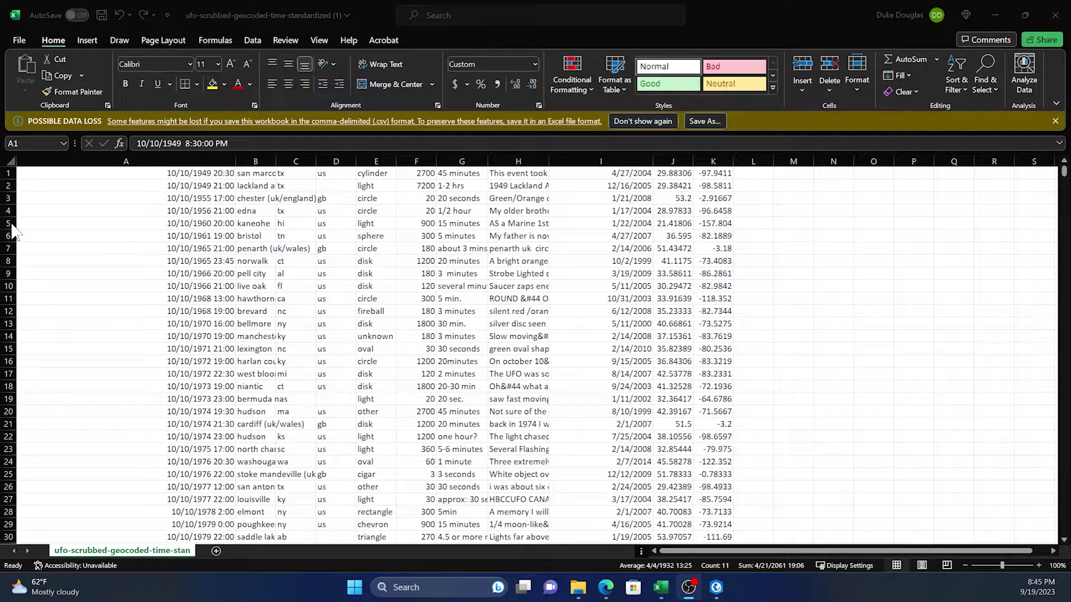
Insert a blank row above the sightings and enter headers Date, Town/City and State in A1–C1.
{"action": "right_click", "coordinate": [10, 174]}
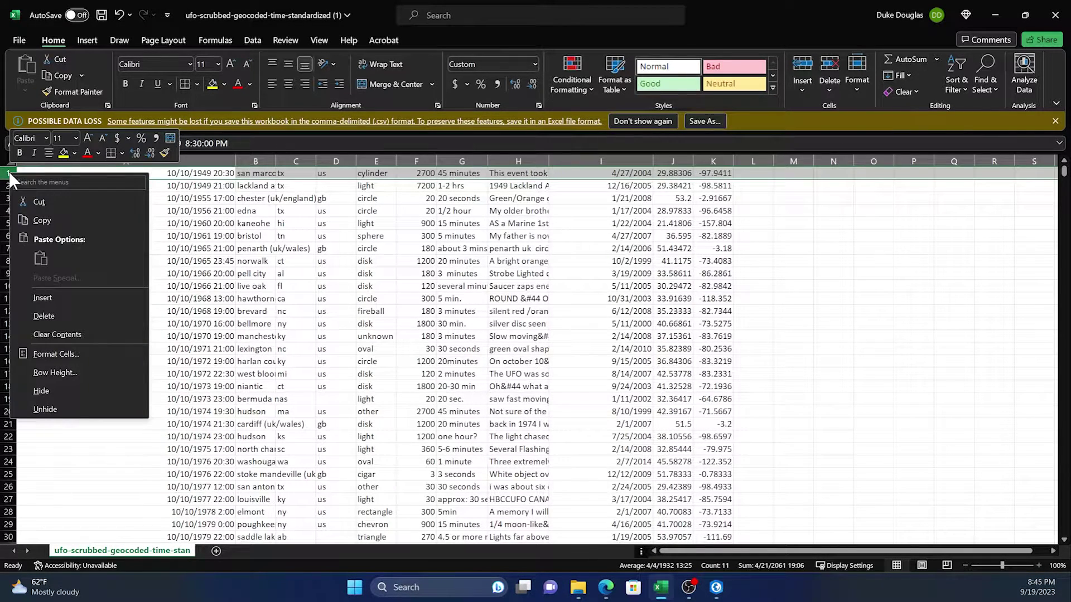
{"action": "left_click", "coordinate": [42, 293]}
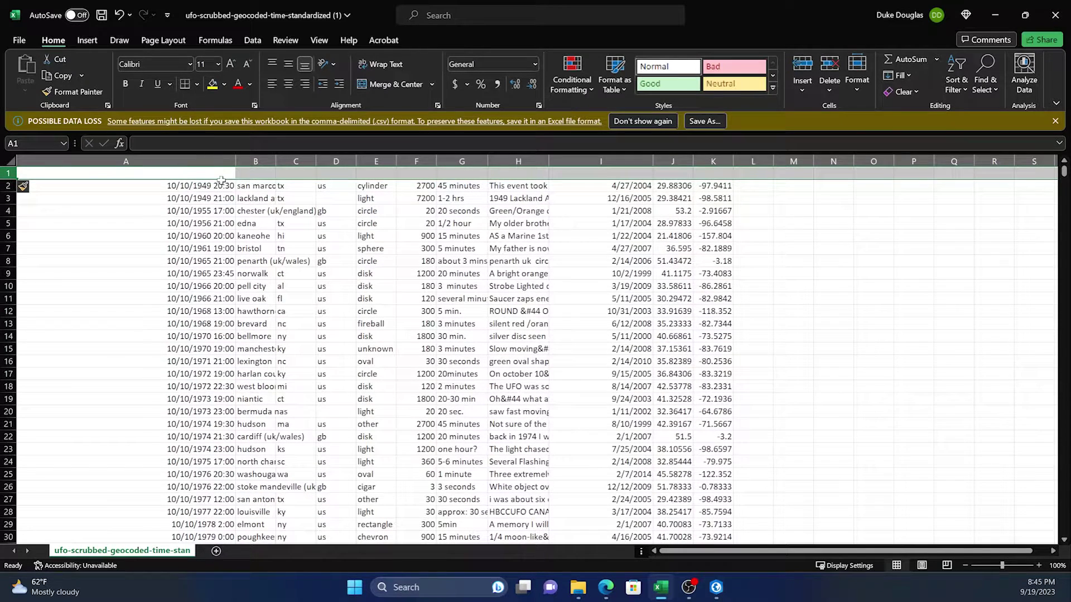
{"action": "left_click", "coordinate": [220, 177]}
{"action": "left_click", "coordinate": [223, 174]}
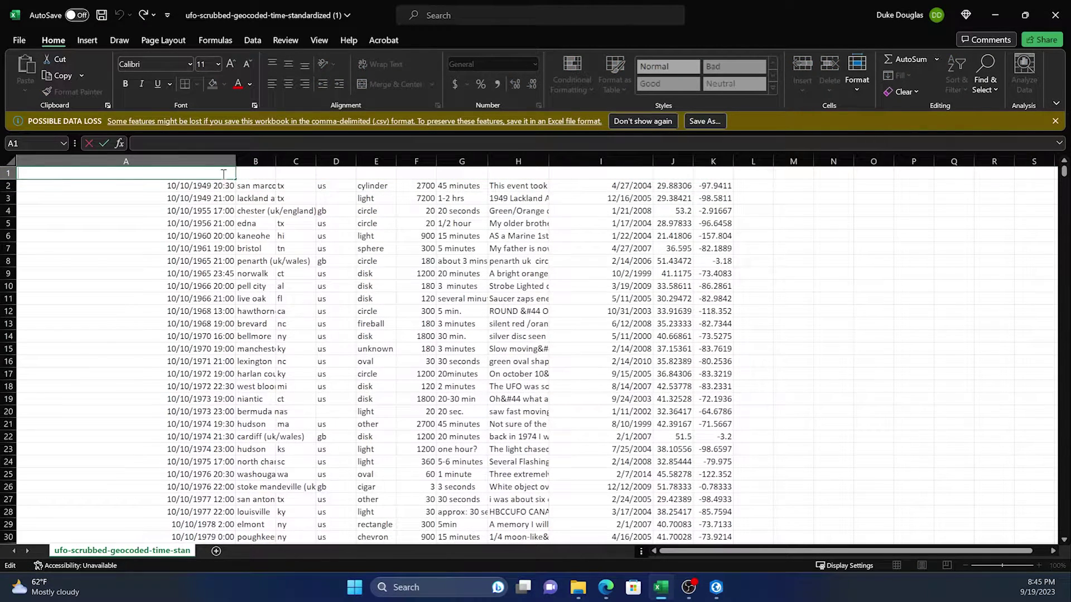
{"action": "type", "text": "Date"}
{"action": "left_click", "coordinate": [267, 175]}
{"action": "type", "text": "Toronto"}
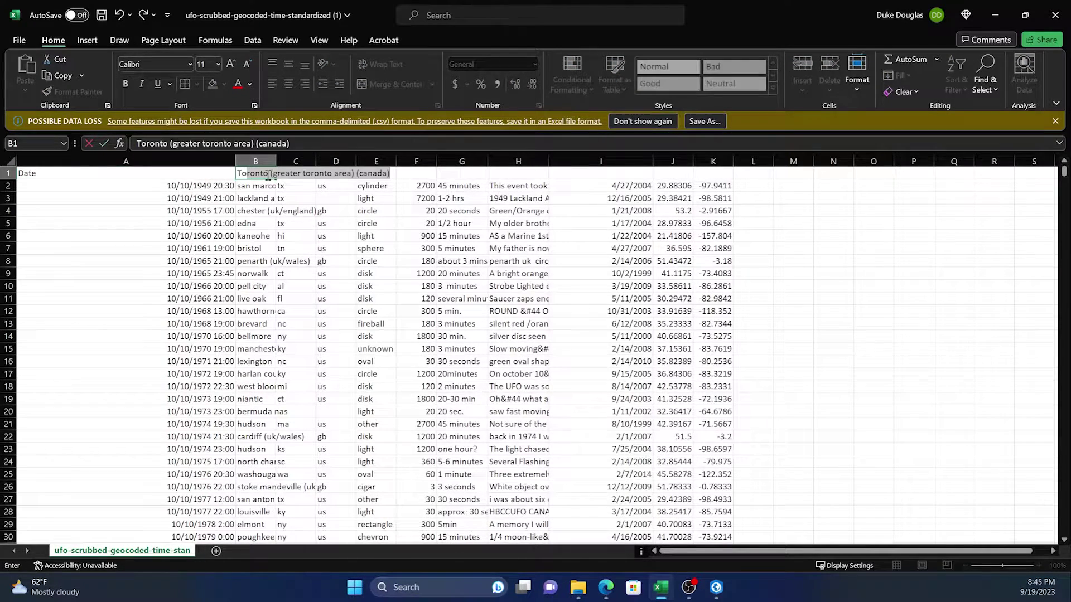
{"action": "type", "text": "wn"}
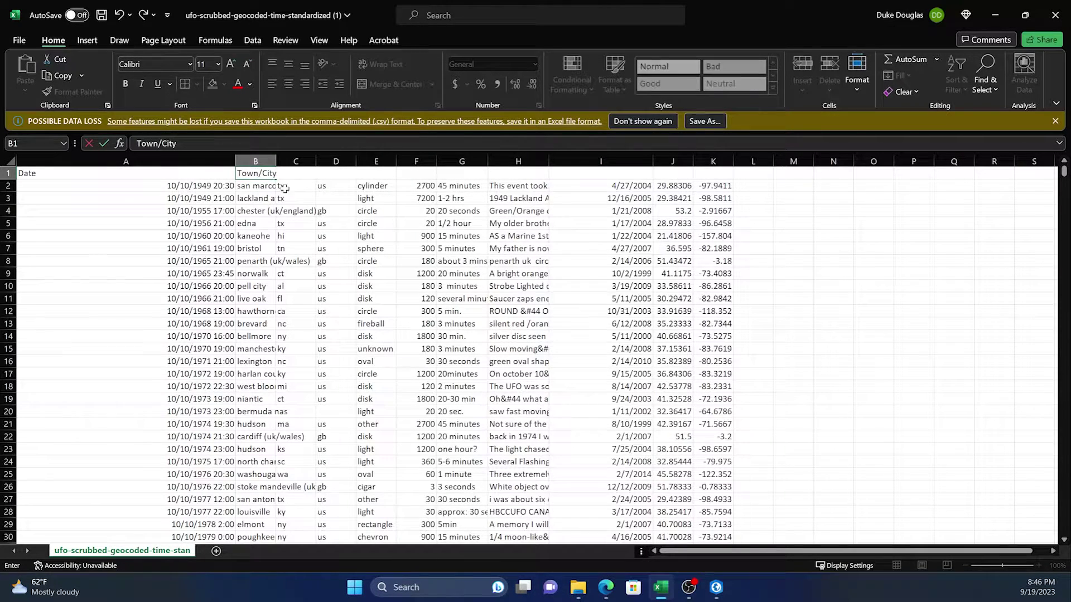
{"action": "type", "text": "/City"}
{"action": "key", "text": "Tab"}
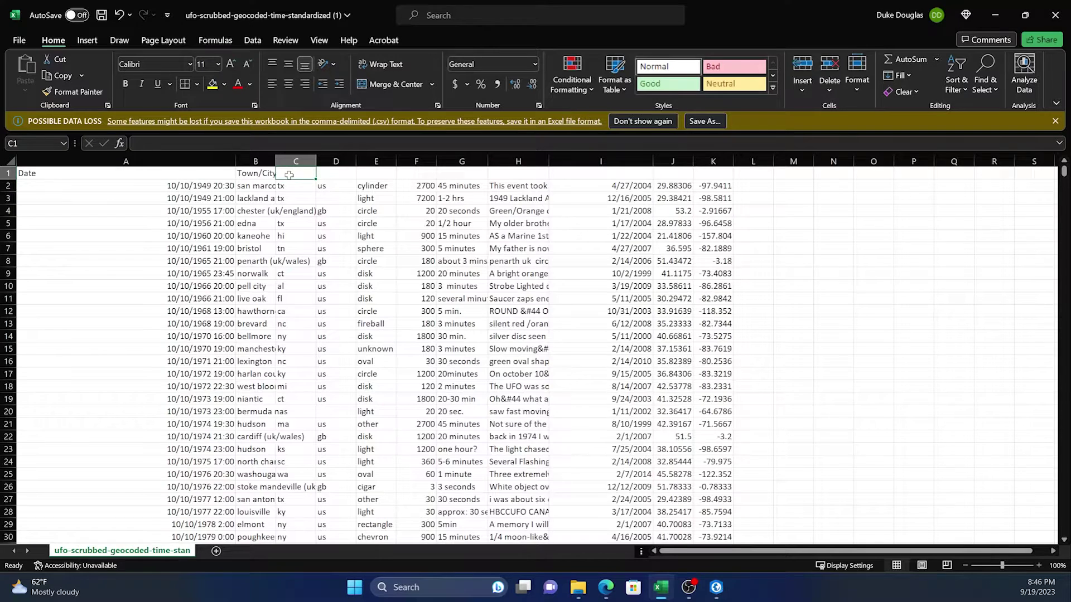
{"action": "type", "text": "Sc"}
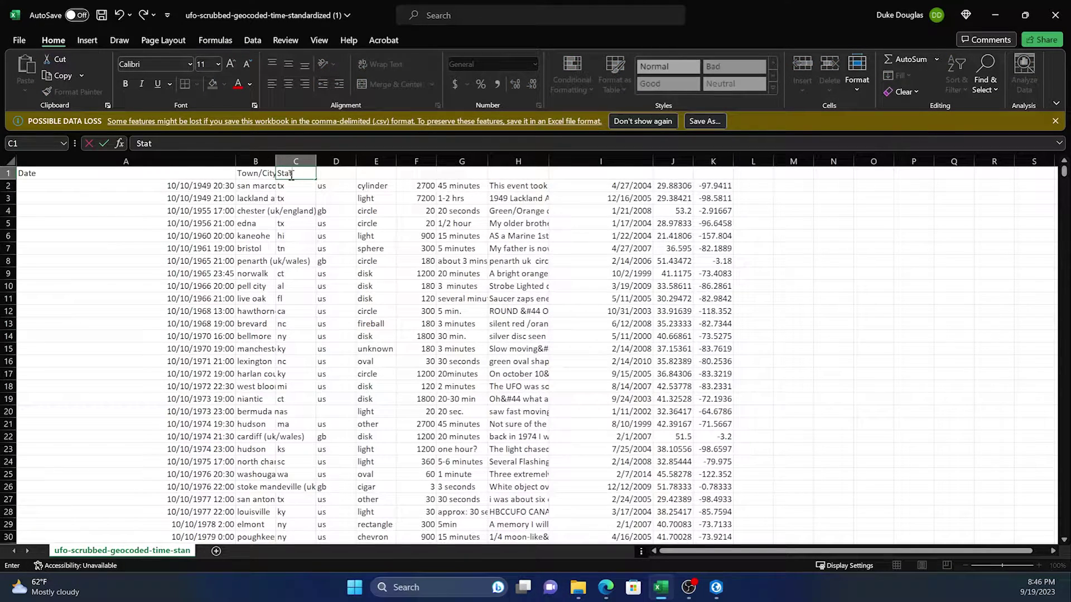
{"action": "key", "text": "Tab"}
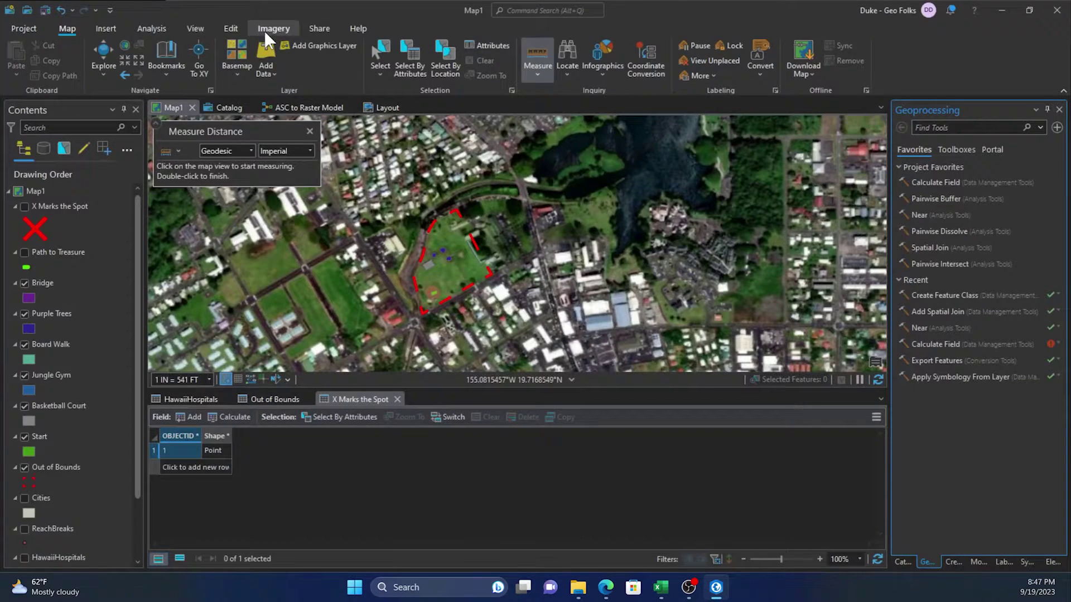
In Add Data, browse to Tutorial 94 and select ufo-scrubbed-geocoded-time-standardized (1).csv.
{"action": "left_click", "coordinate": [265, 45]}
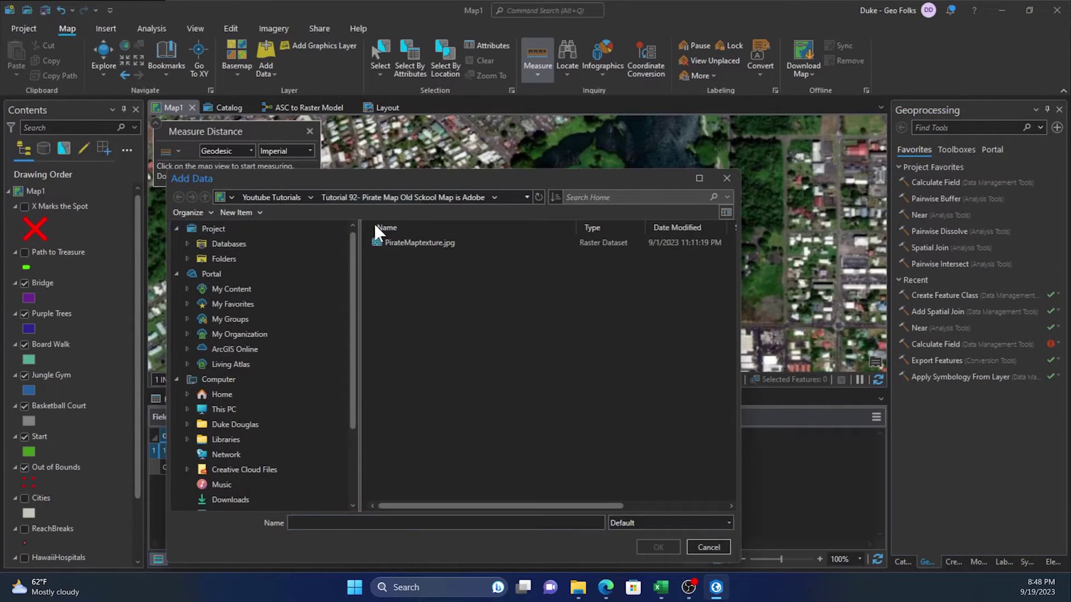
{"action": "left_click", "coordinate": [289, 195]}
{"action": "scroll", "coordinate": [486, 350], "scroll_direction": "down", "scroll_amount": 5}
{"action": "scroll", "coordinate": [487, 351], "scroll_direction": "down", "scroll_amount": 10}
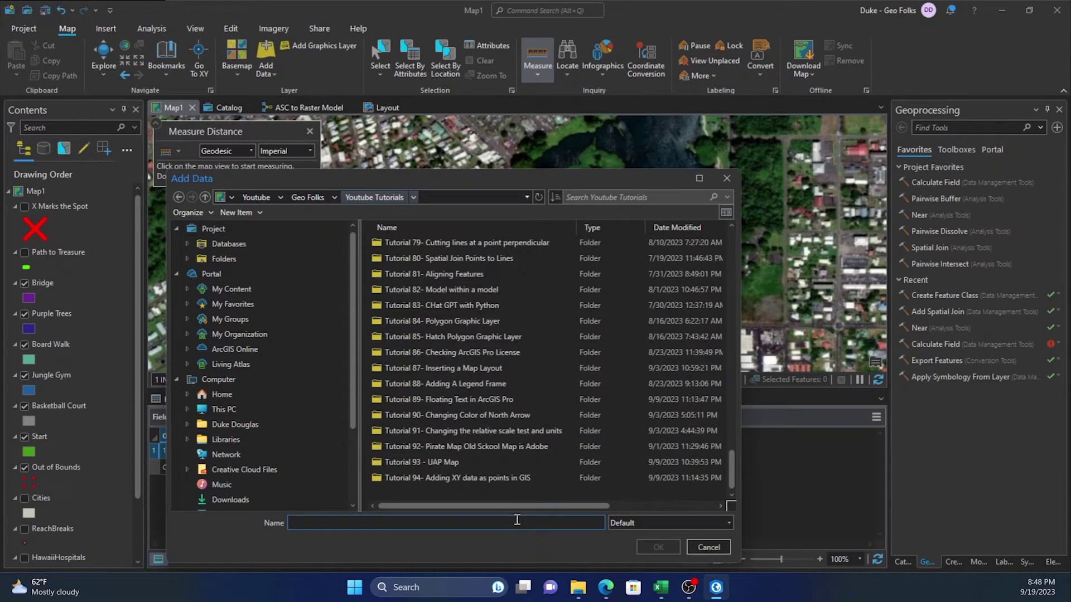
{"action": "double_click", "coordinate": [495, 477]}
{"action": "left_click", "coordinate": [487, 241]}
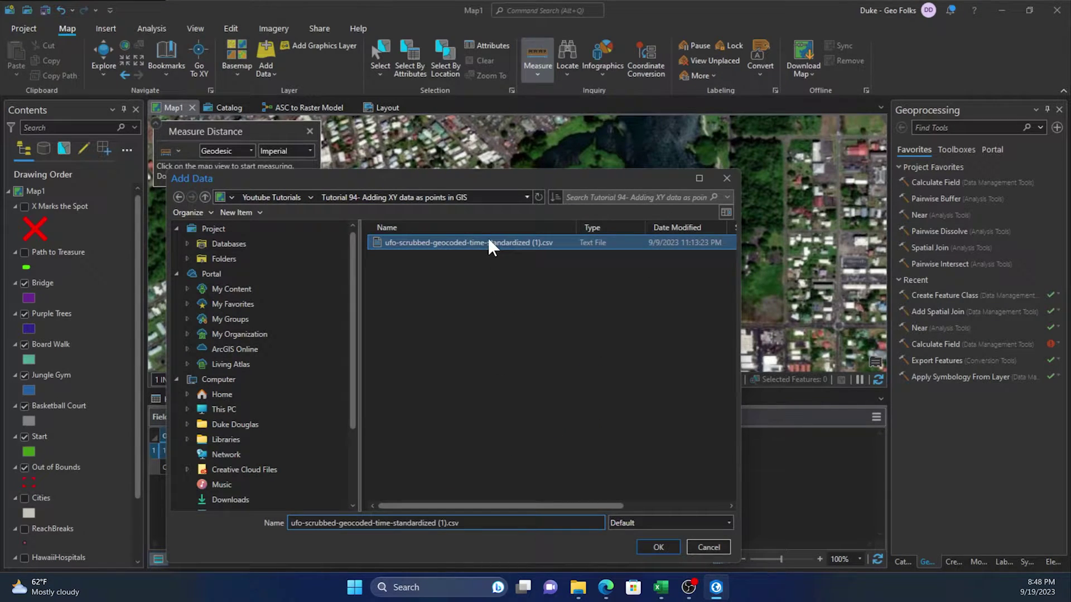
Add the CSV as a standalone table, open it, and check its Latitude and Longitude columns.
{"action": "left_click", "coordinate": [652, 542]}
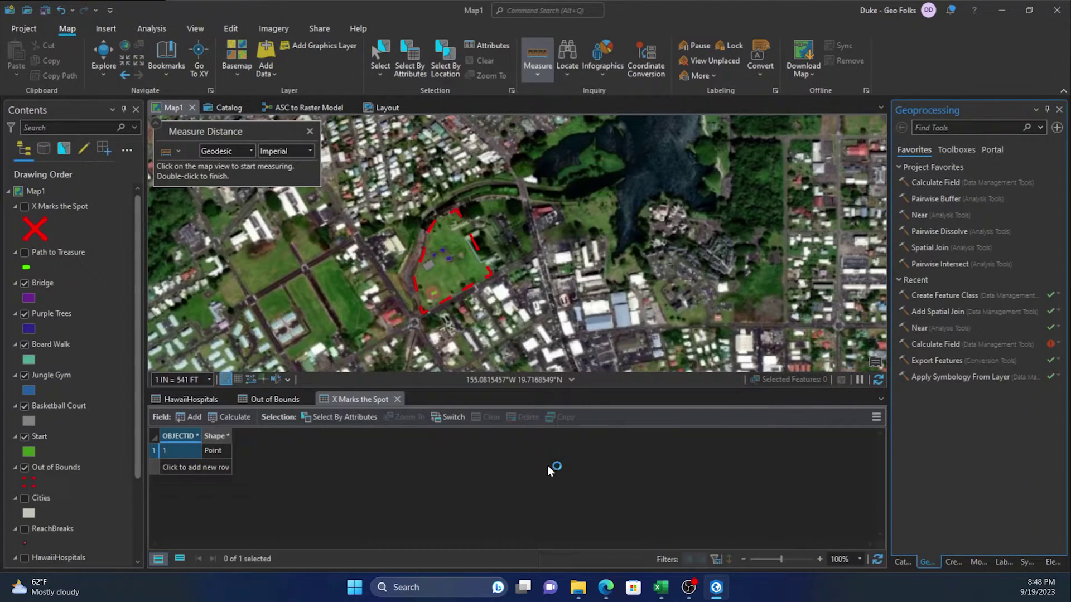
{"action": "scroll", "coordinate": [122, 394], "scroll_direction": "down", "scroll_amount": 3}
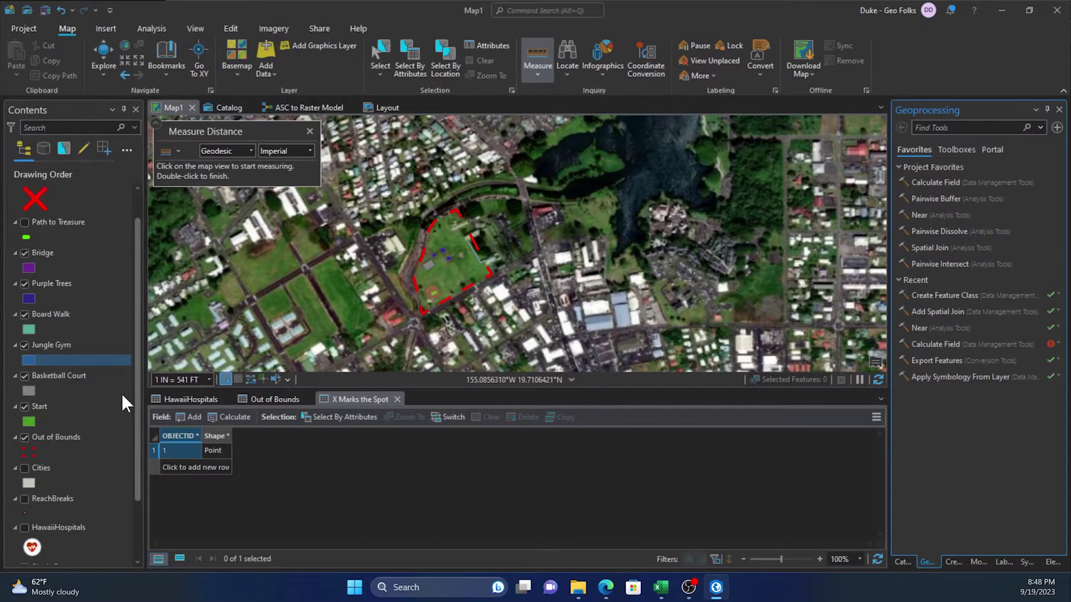
{"action": "left_click", "coordinate": [86, 562]}
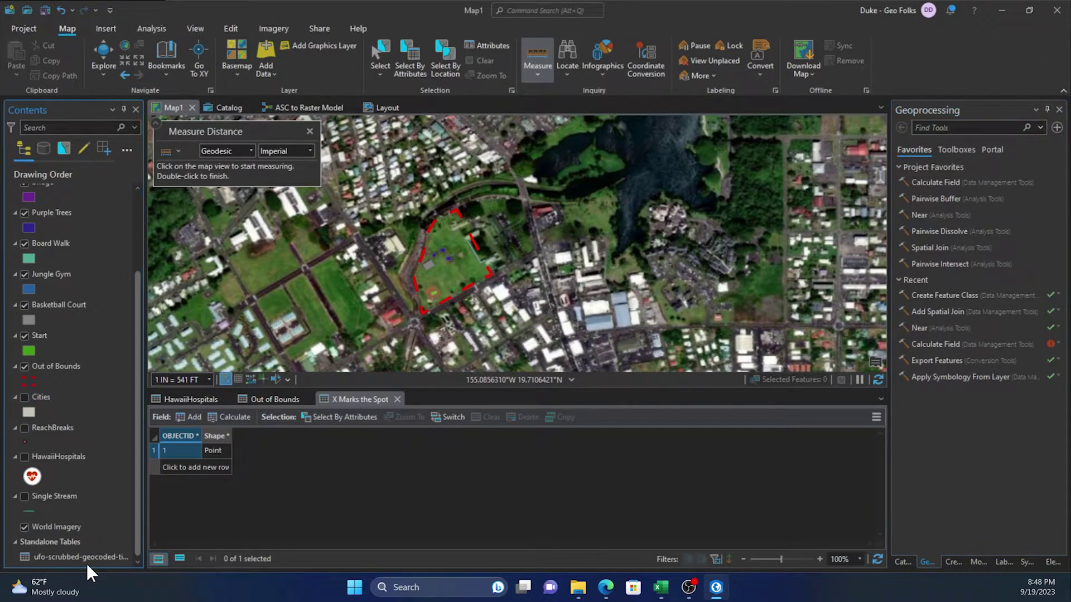
{"action": "right_click", "coordinate": [87, 561]}
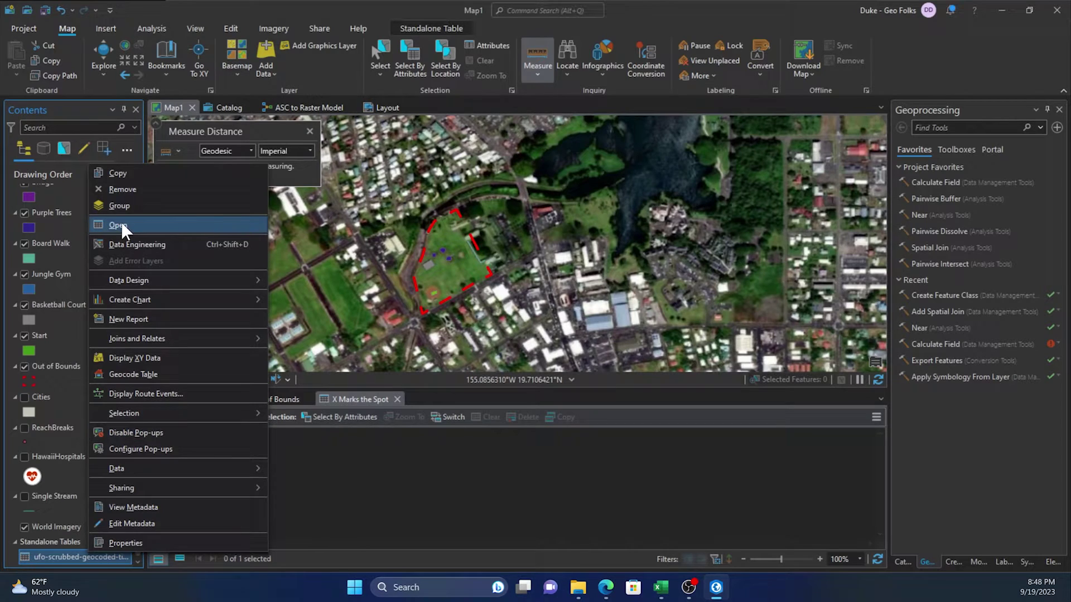
{"action": "left_click", "coordinate": [348, 318]}
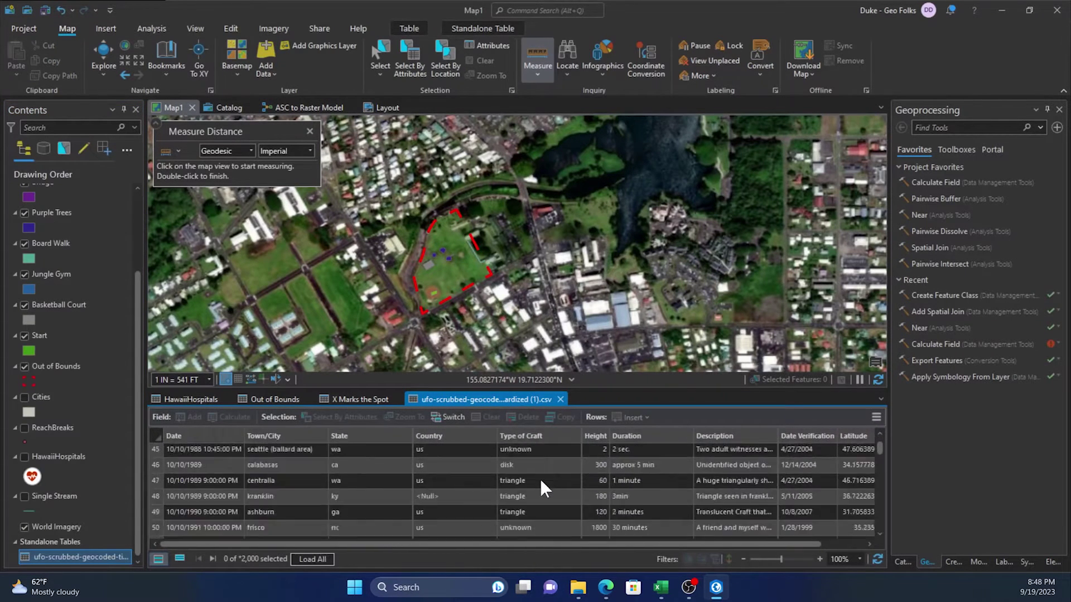
{"action": "left_click_drag", "start_coordinate": [548, 547], "coordinate": [682, 561]}
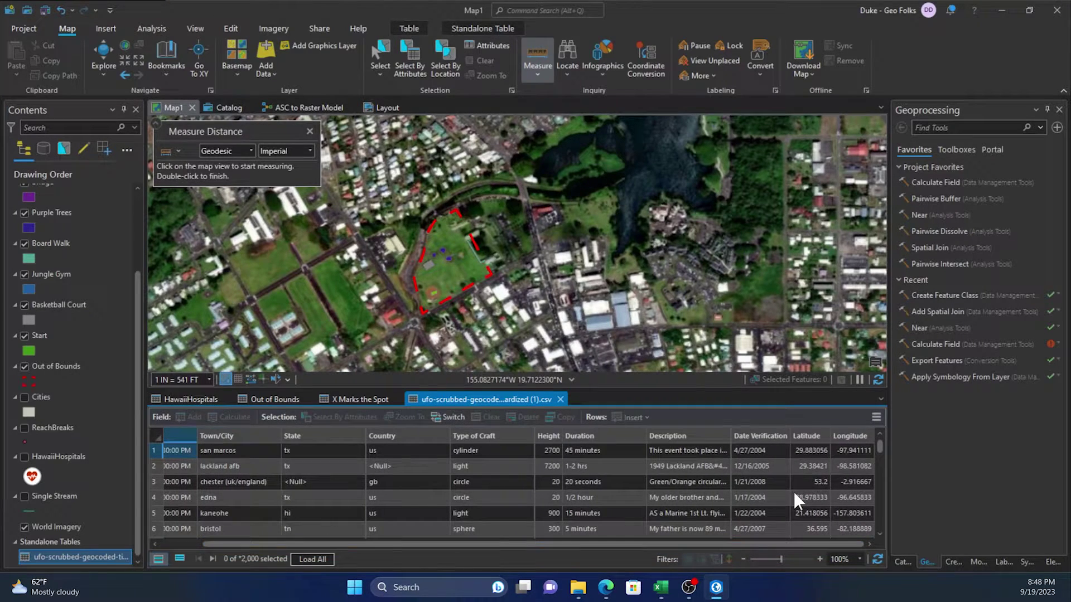
{"action": "scroll", "coordinate": [795, 491], "scroll_direction": "down", "scroll_amount": 5}
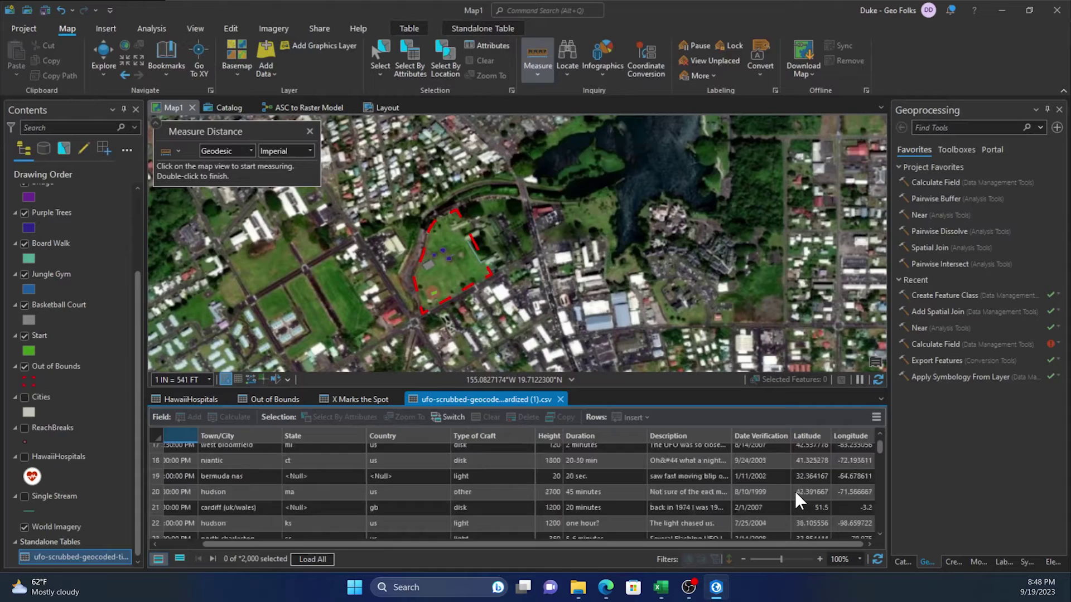
{"action": "scroll", "coordinate": [794, 501], "scroll_direction": "up", "scroll_amount": 5}
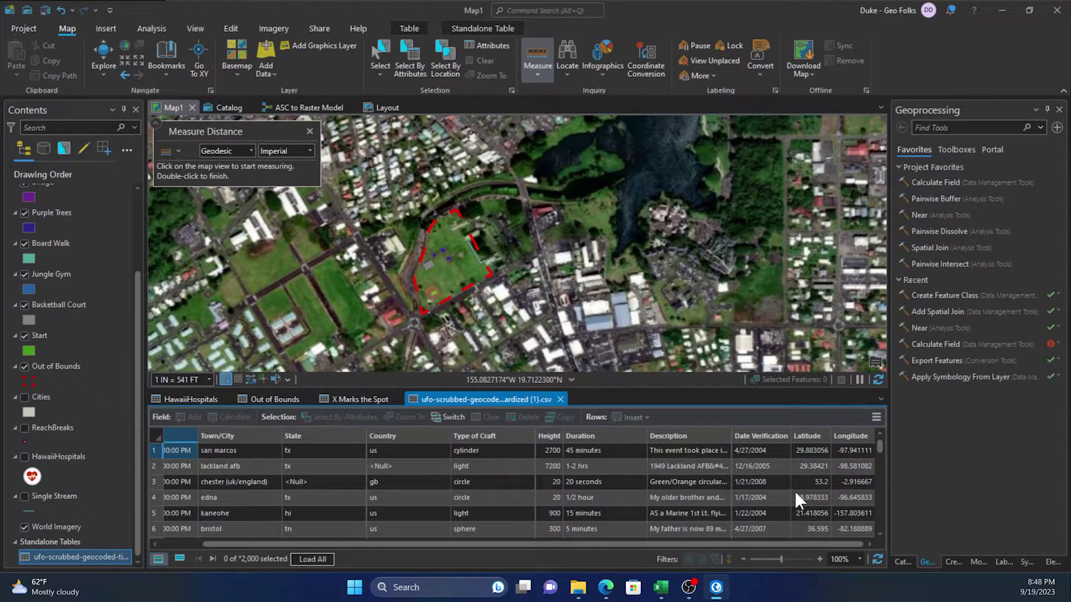
Search the commands for 'XY ta' to find the XY Table To Point tool.
{"action": "left_click", "coordinate": [504, 10]}
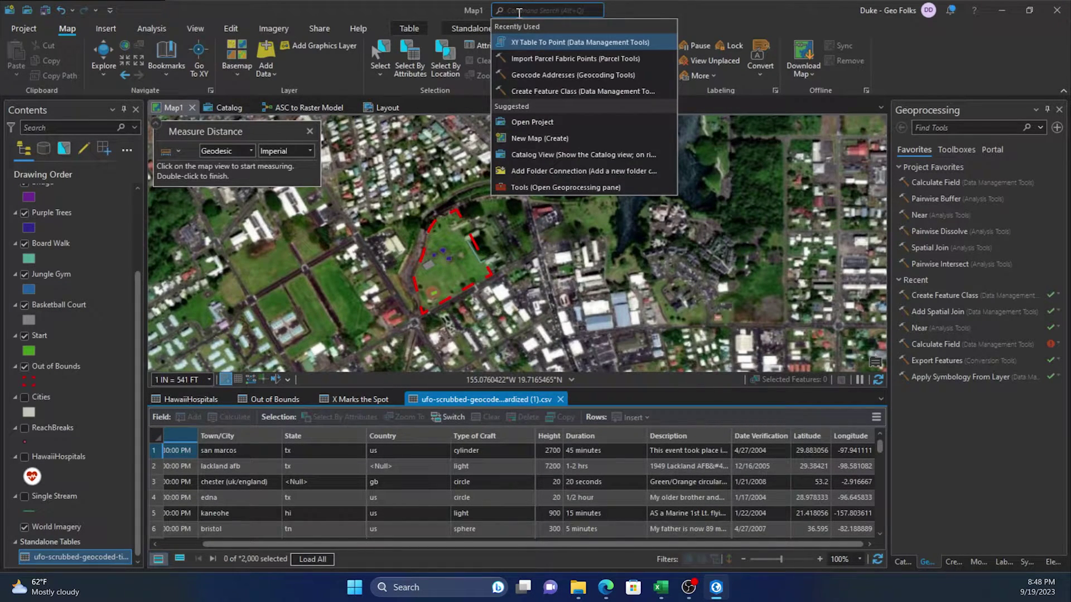
{"action": "type", "text": "XY"}
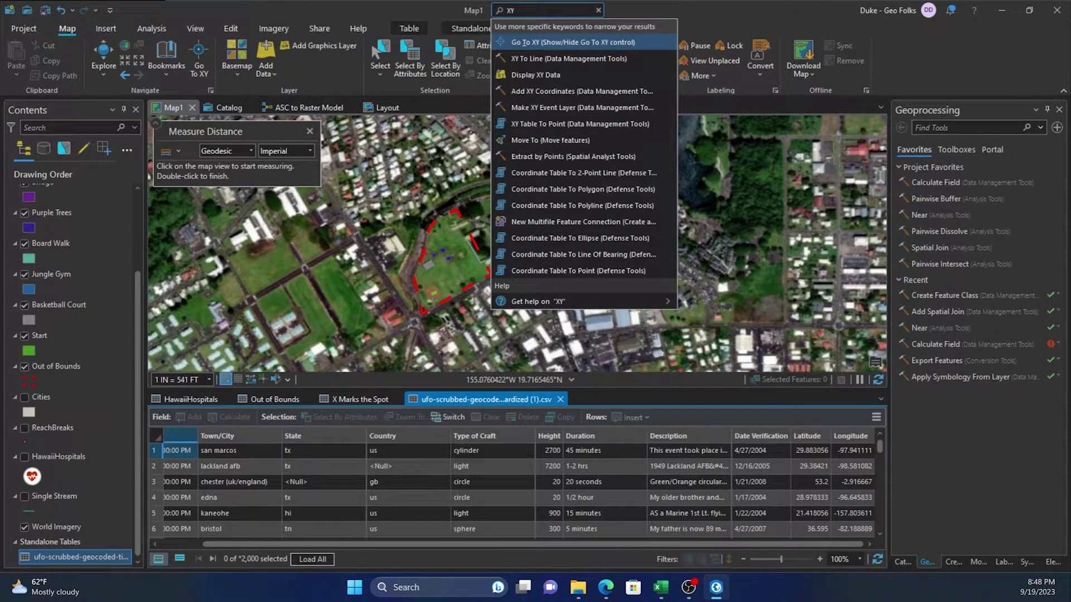
{"action": "type", "text": " ta b"}
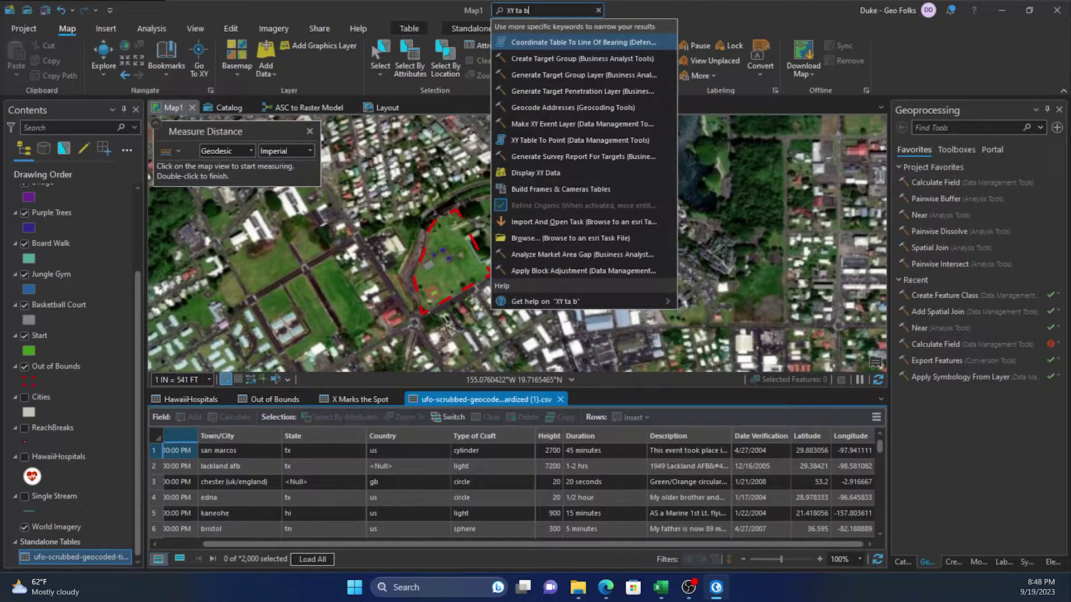
{"action": "key", "text": "BackSpace"}
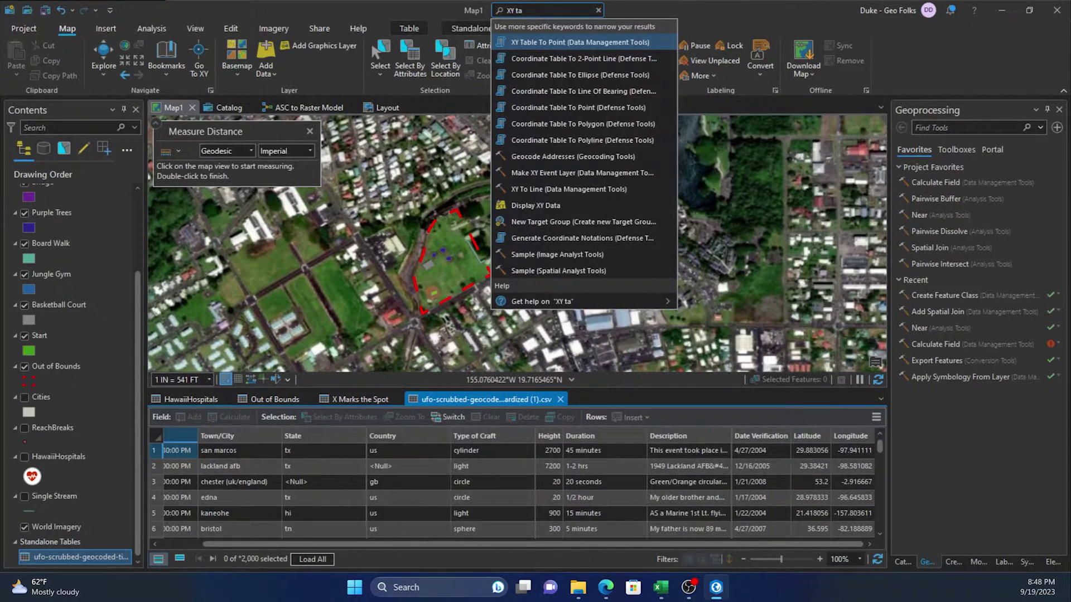
Set XY Table To Point input to the UFO CSV, with Longitude as X and Latitude as Y.
{"action": "left_click", "coordinate": [559, 41]}
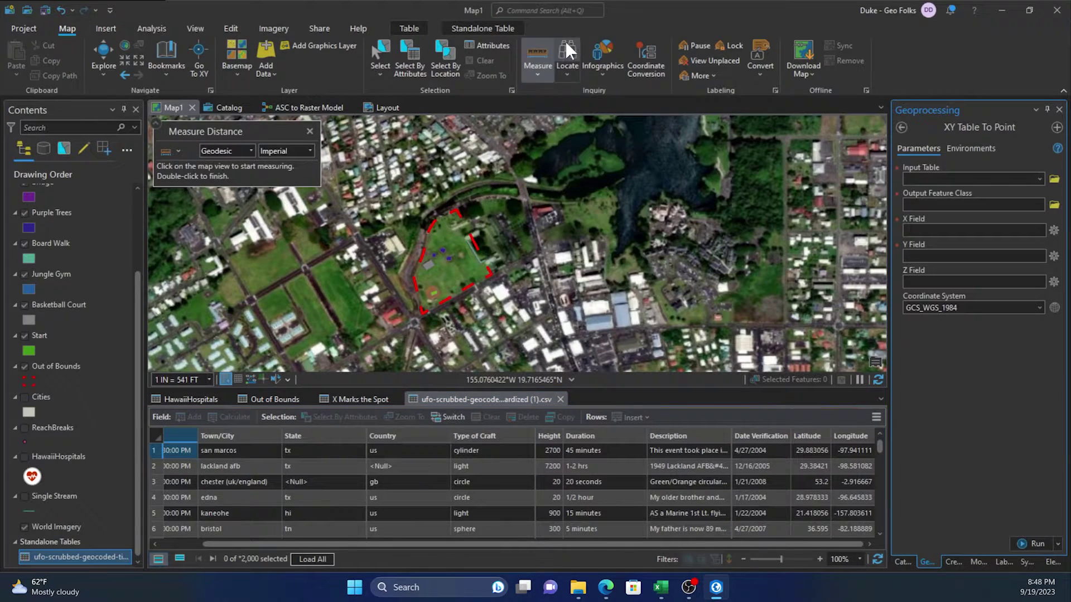
{"action": "left_click", "coordinate": [1037, 176]}
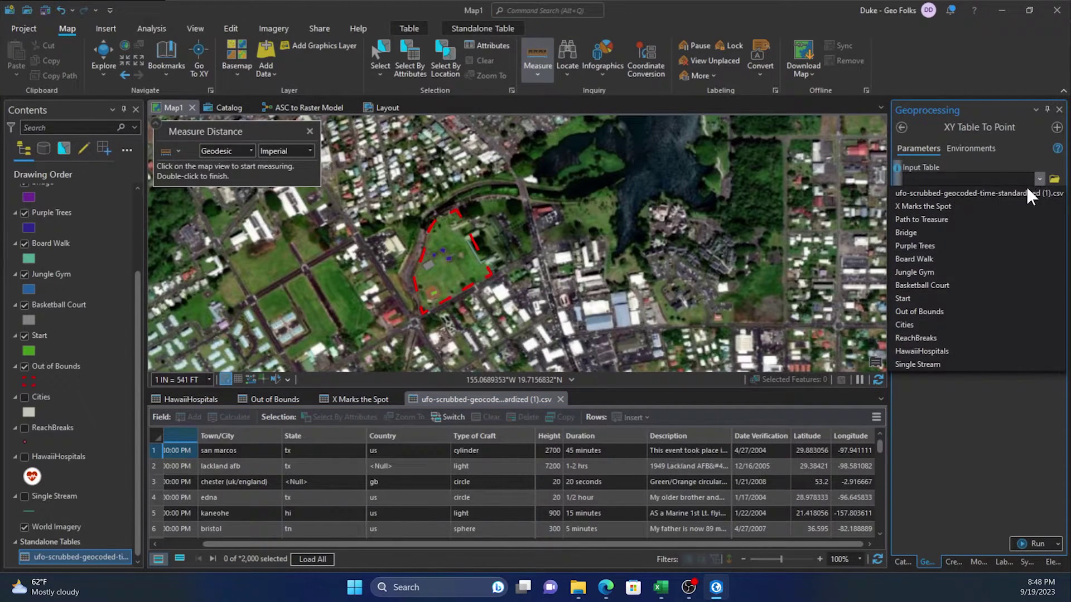
{"action": "left_click", "coordinate": [1025, 196]}
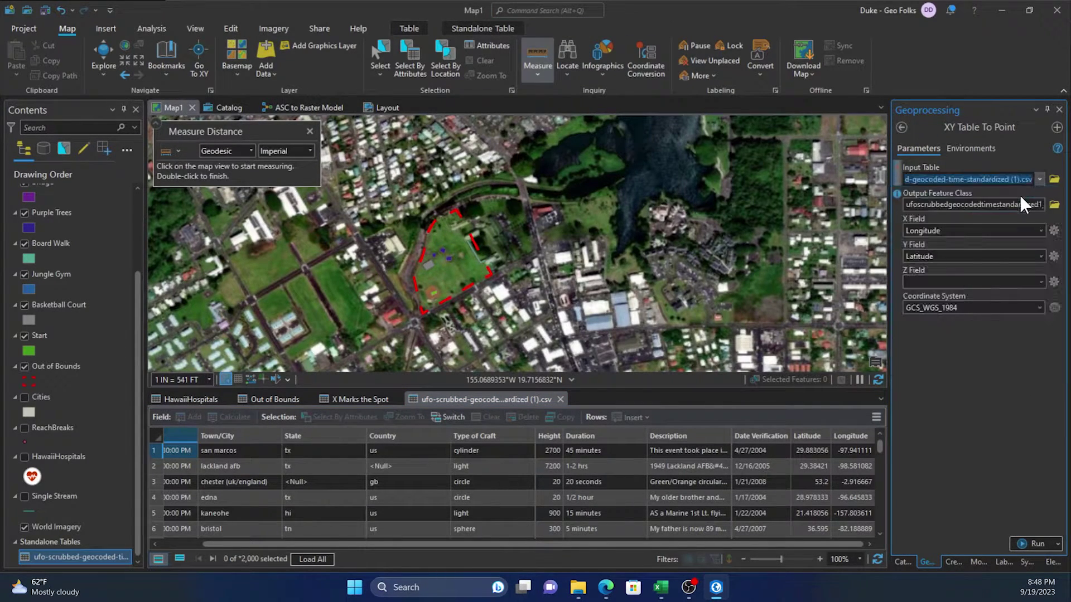
{"action": "left_click", "coordinate": [951, 383]}
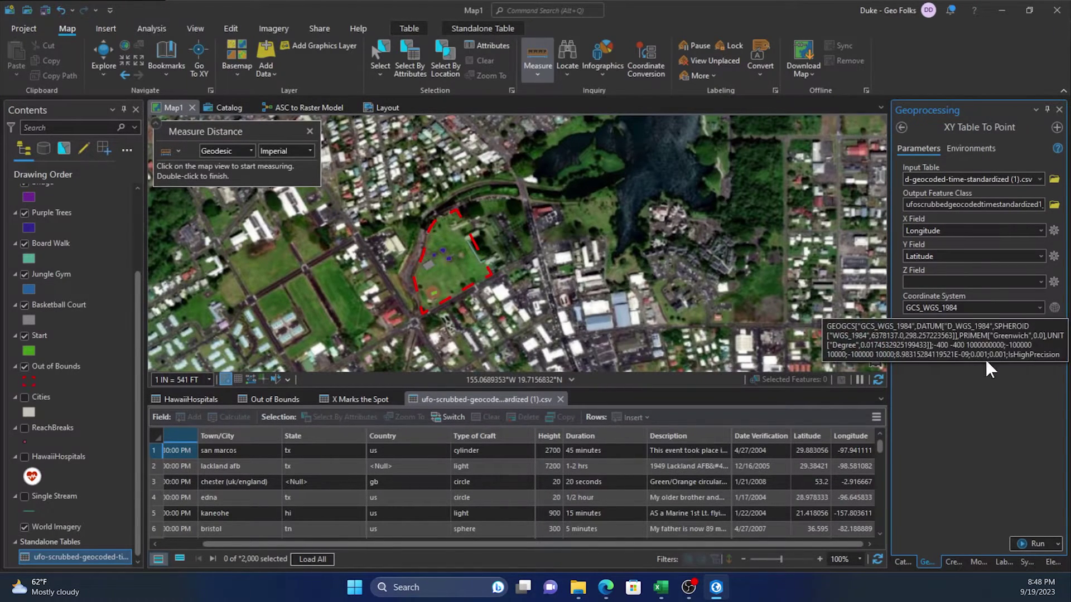
Review the XY Table To Point run details and close them.
{"action": "left_click", "coordinate": [1032, 542]}
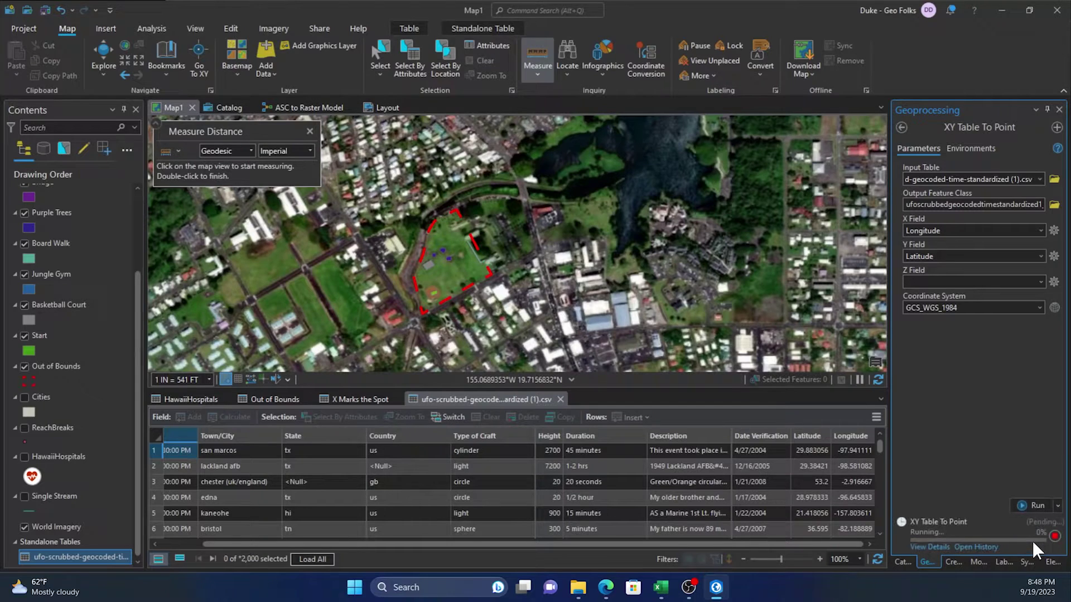
{"action": "mouse_move", "coordinate": [1032, 540]}
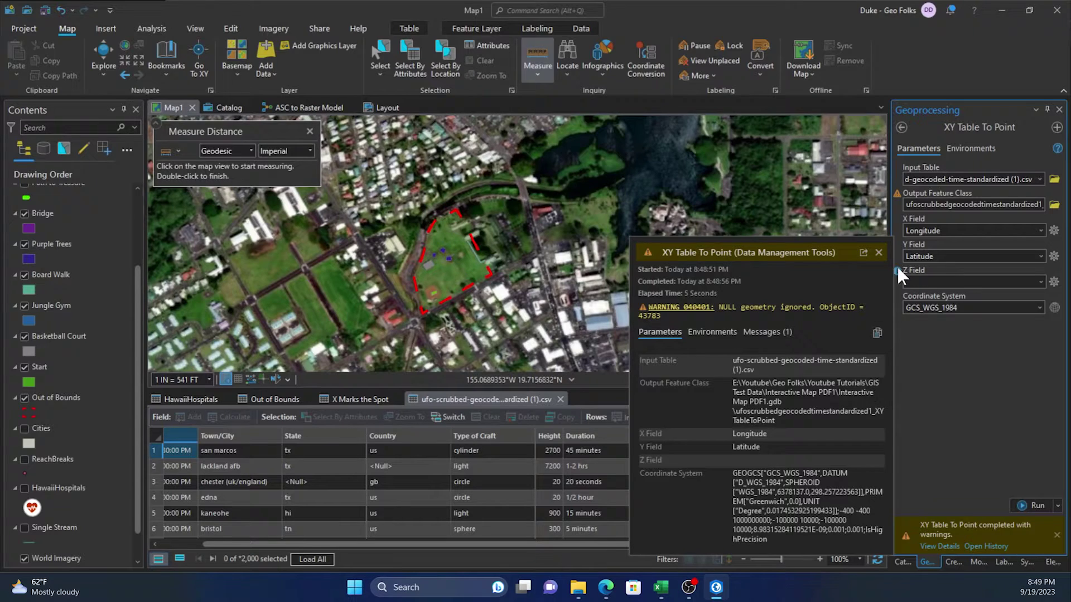
{"action": "left_click", "coordinate": [878, 254]}
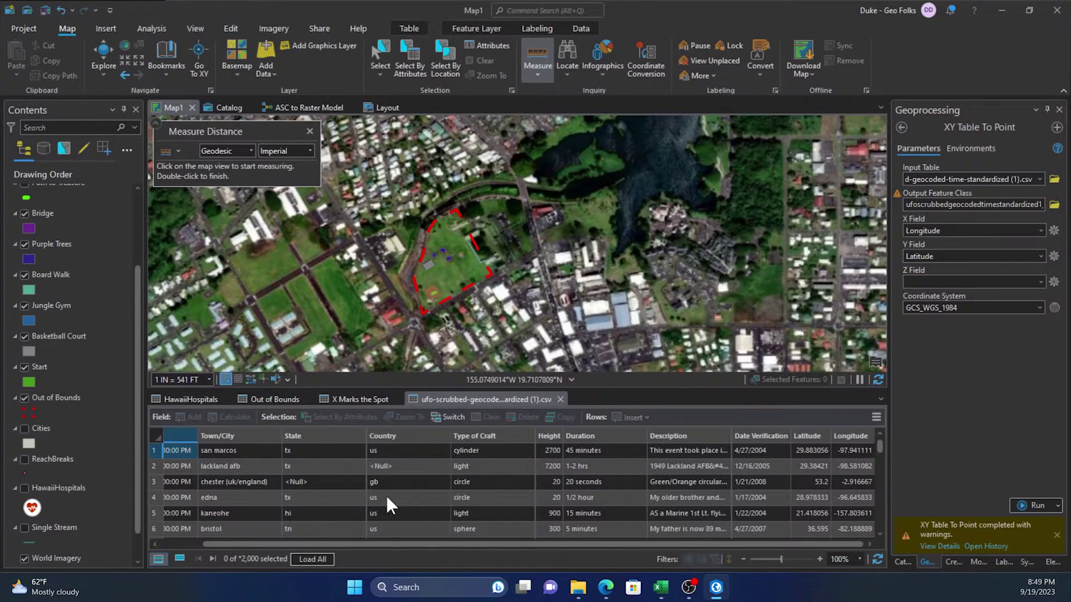
Open the new UFO point layer's attribute table listing 80,332 records.
{"action": "scroll", "coordinate": [42, 386], "scroll_direction": "down", "scroll_amount": 1}
{"action": "scroll", "coordinate": [44, 386], "scroll_direction": "up", "scroll_amount": 3}
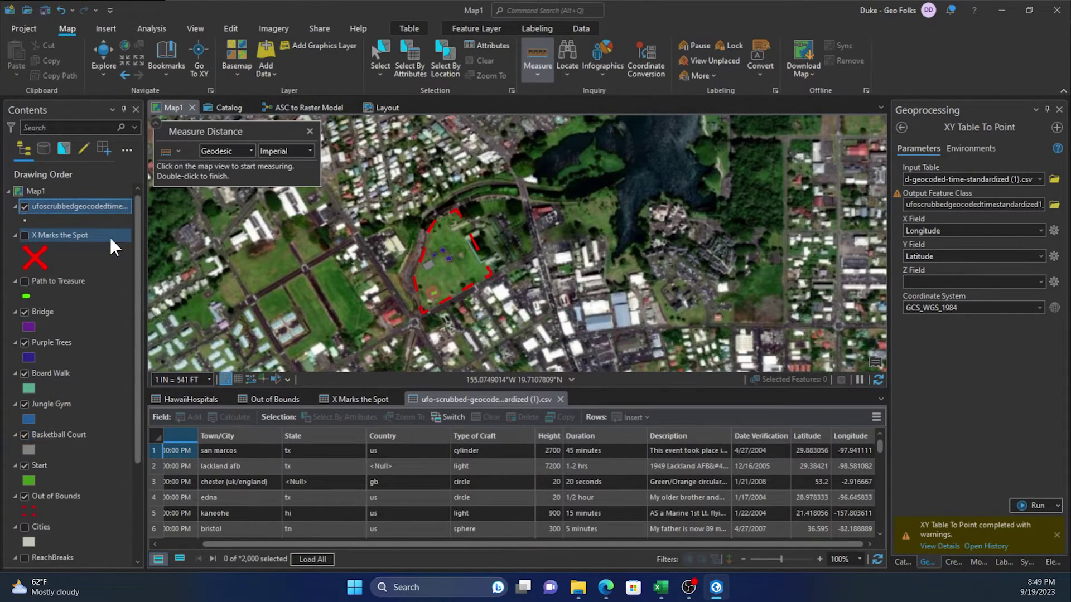
{"action": "right_click", "coordinate": [95, 206]}
{"action": "left_click", "coordinate": [133, 185]}
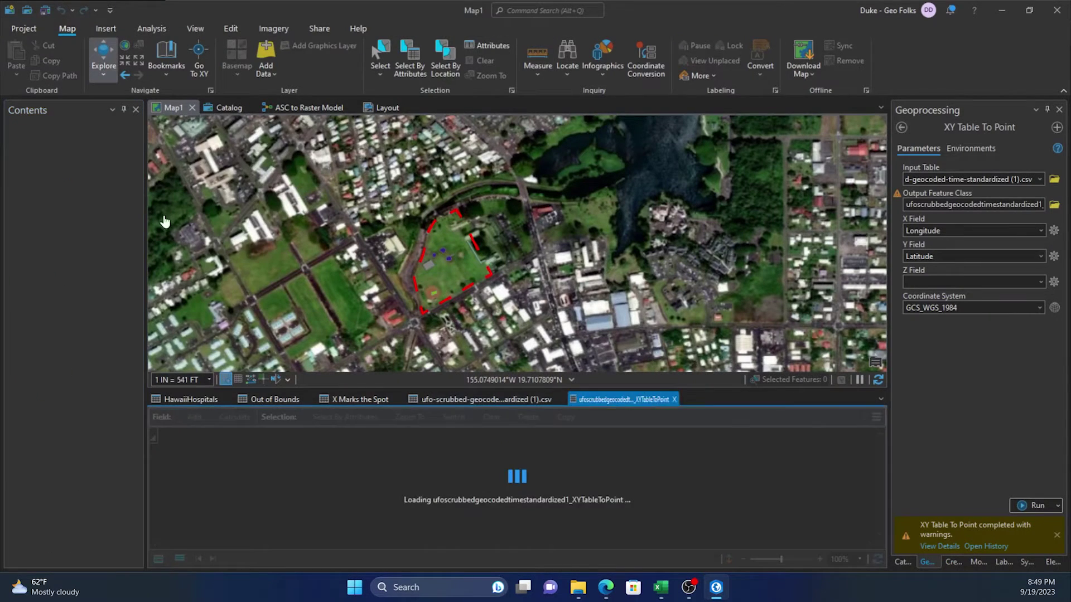
{"action": "scroll", "coordinate": [343, 497], "scroll_direction": "down", "scroll_amount": 6}
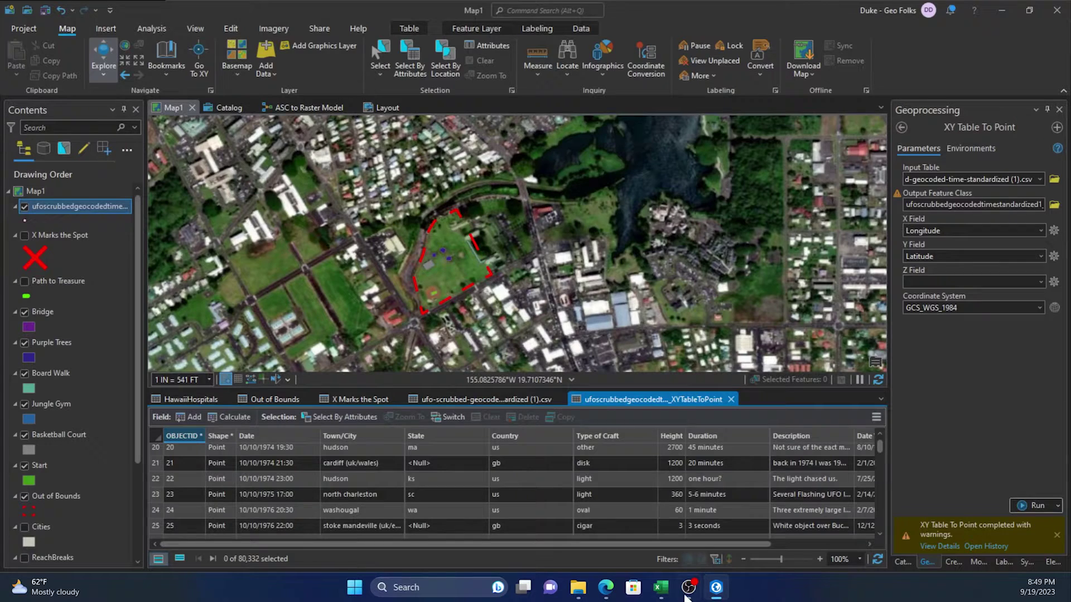
In Excel, select the Description and Latitude columns to read their entry counts (Latitude: 80,333).
{"action": "left_click", "coordinate": [661, 587]}
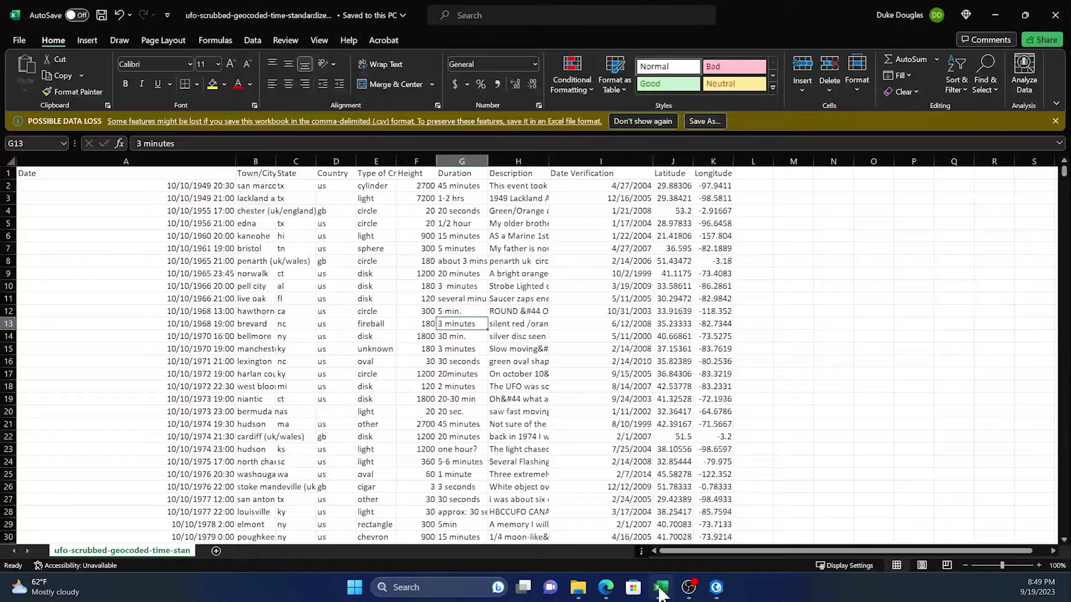
{"action": "left_click", "coordinate": [513, 161]}
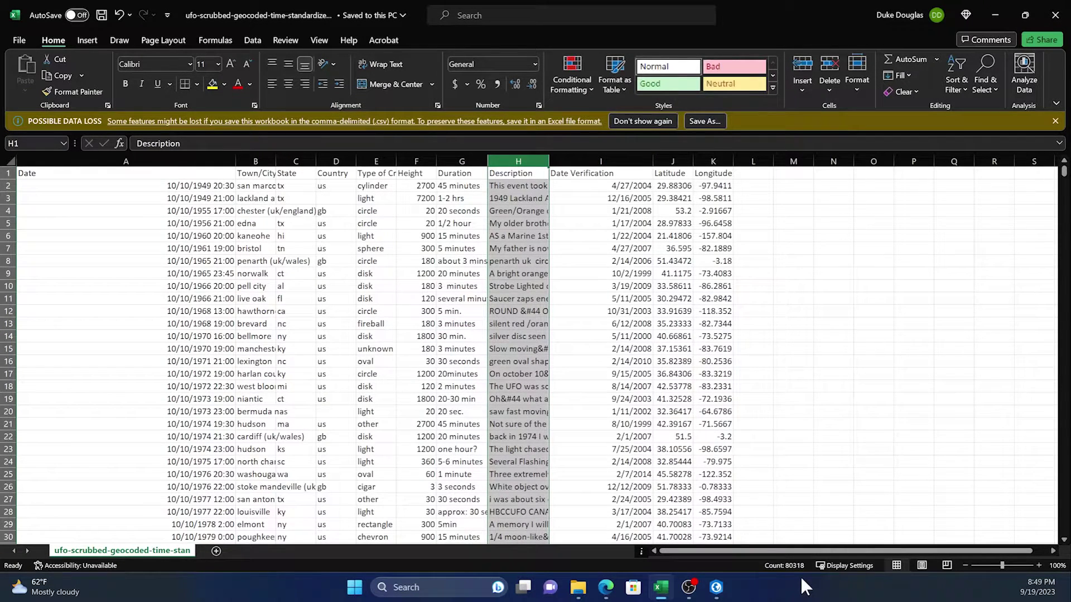
{"action": "left_click", "coordinate": [995, 12]}
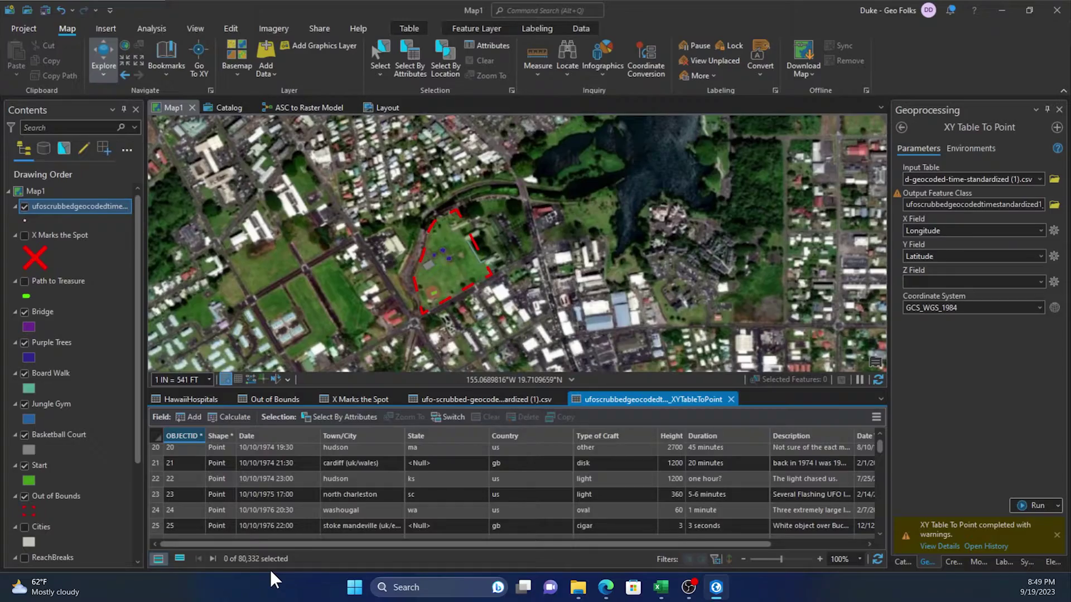
{"action": "left_click", "coordinate": [660, 587]}
{"action": "scroll", "coordinate": [739, 427], "scroll_direction": "down", "scroll_amount": 6}
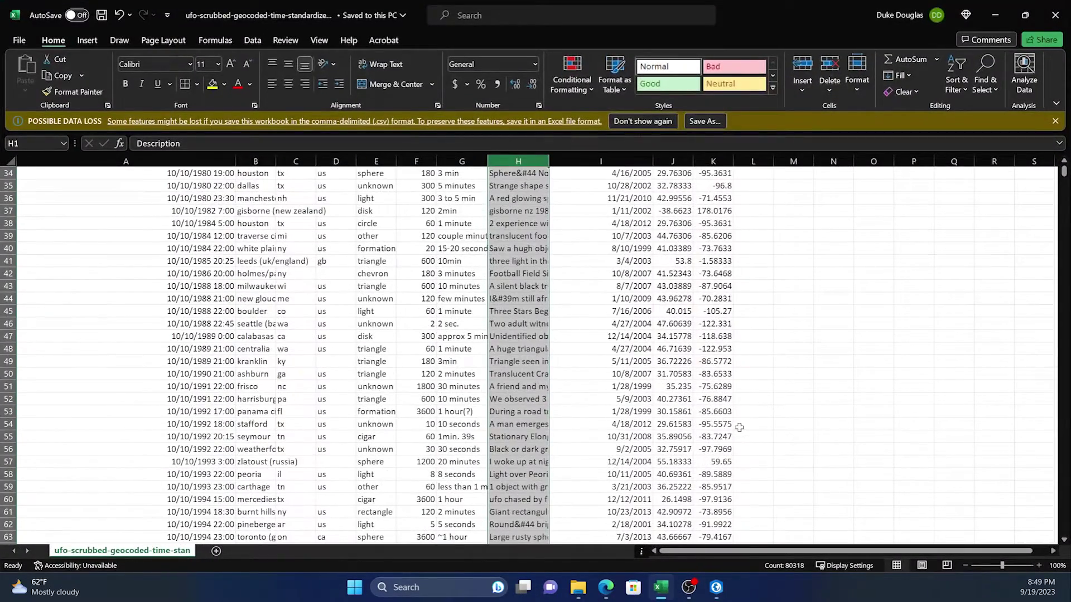
{"action": "left_click", "coordinate": [674, 161]}
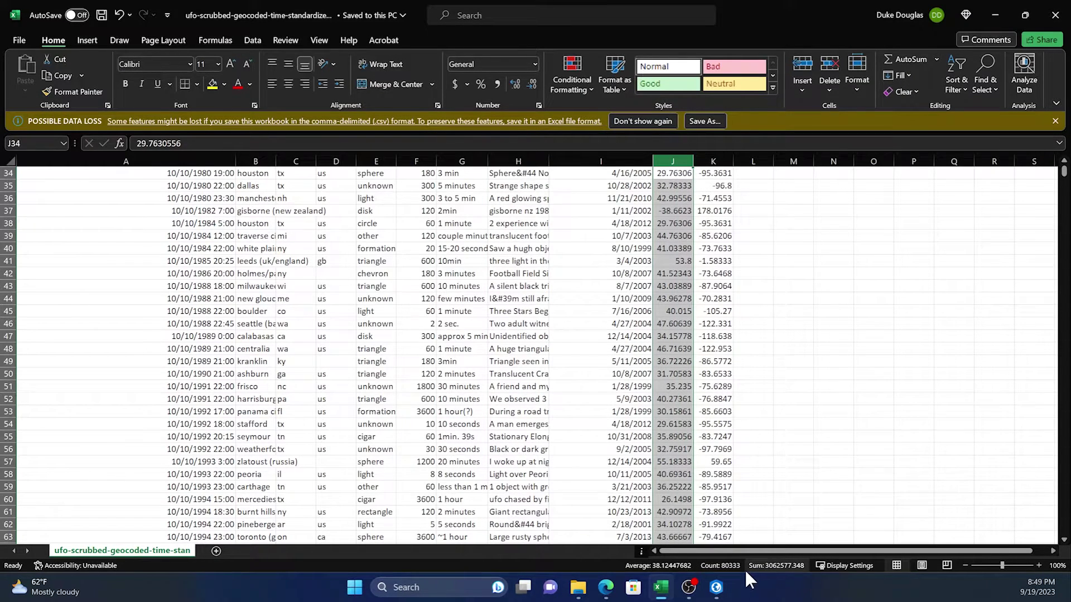
Review the null-geometry warning for ObjectID 43783, then select the San Diego sighting in row 31.
{"action": "left_click", "coordinate": [996, 15]}
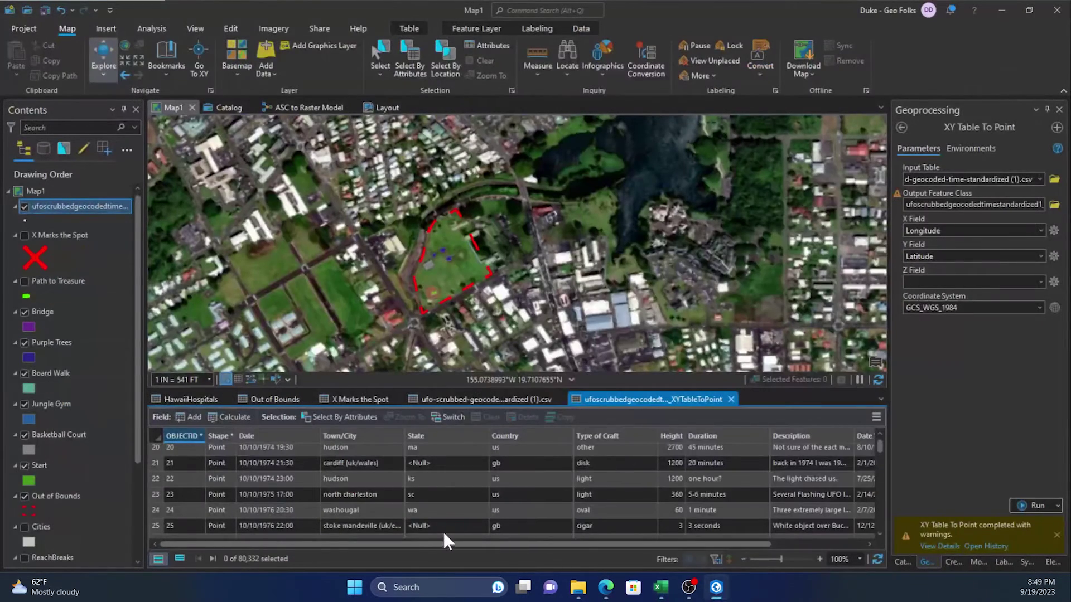
{"action": "scroll", "coordinate": [582, 460], "scroll_direction": "down", "scroll_amount": 3}
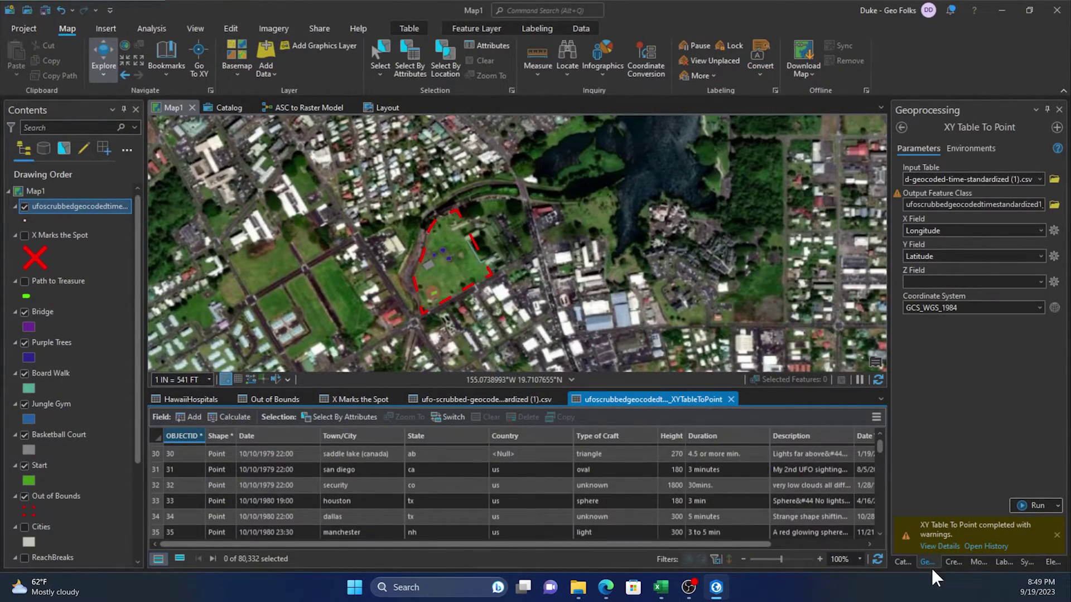
{"action": "left_click", "coordinate": [927, 545]}
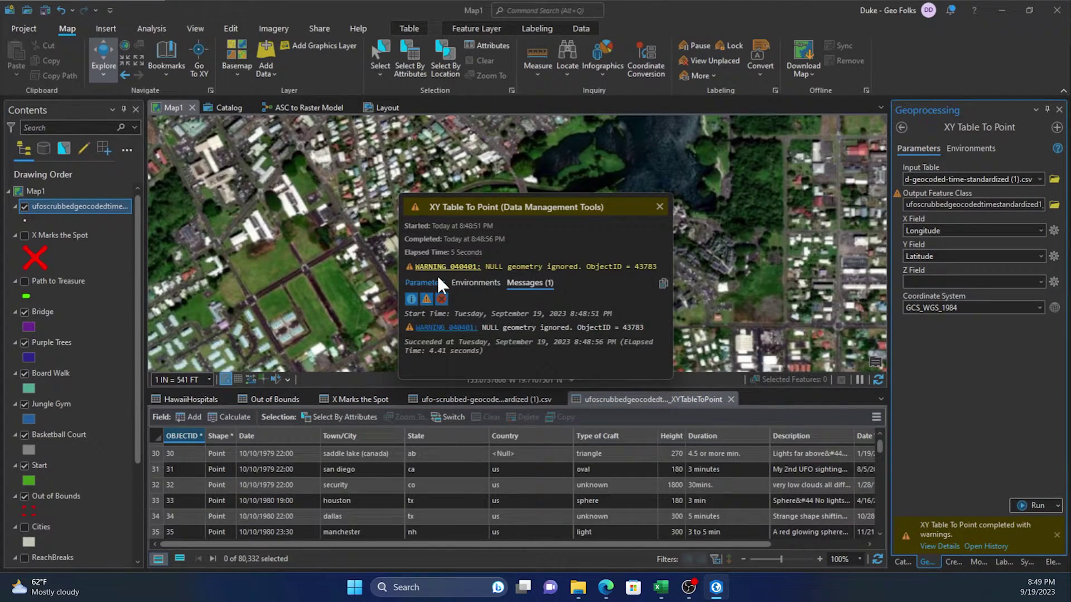
{"action": "left_click", "coordinate": [659, 206]}
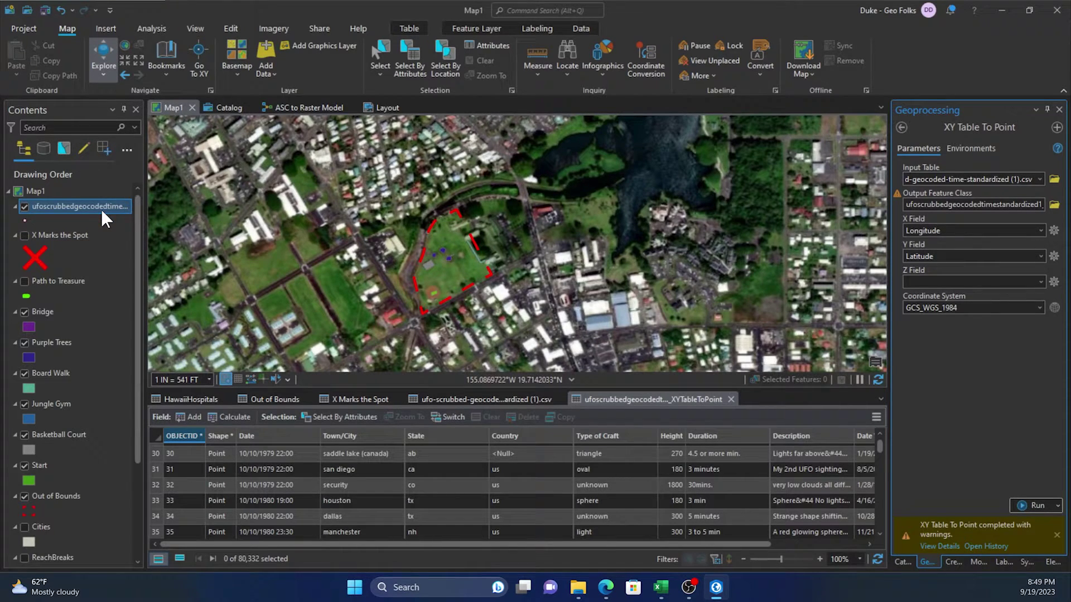
{"action": "left_click", "coordinate": [156, 468]}
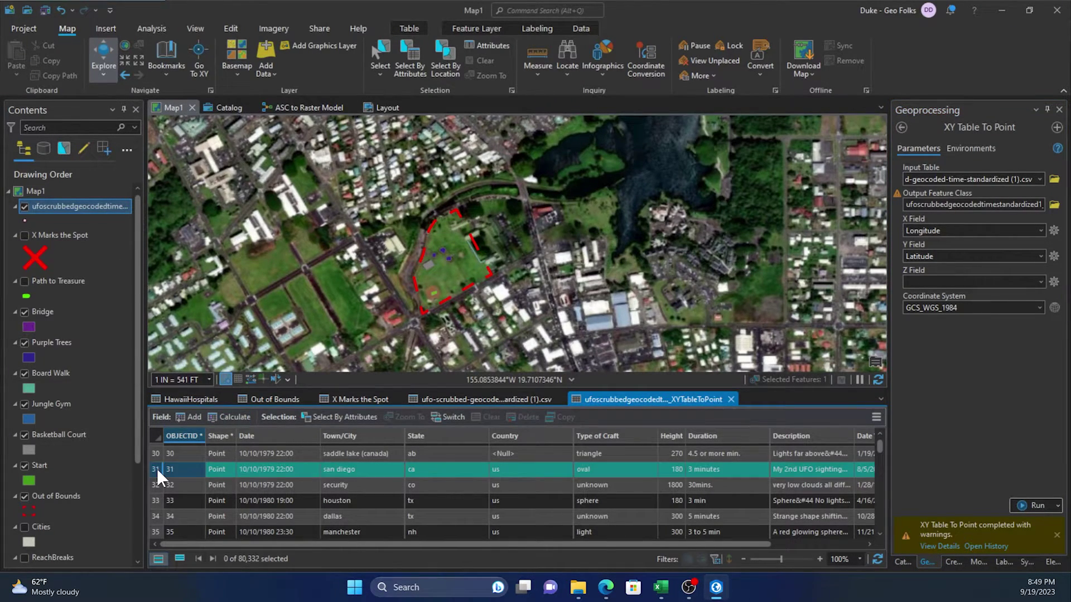
Zoom to the row 31 San Diego sighting, then zoom out over the points around San Diego bay.
{"action": "right_click", "coordinate": [156, 468]}
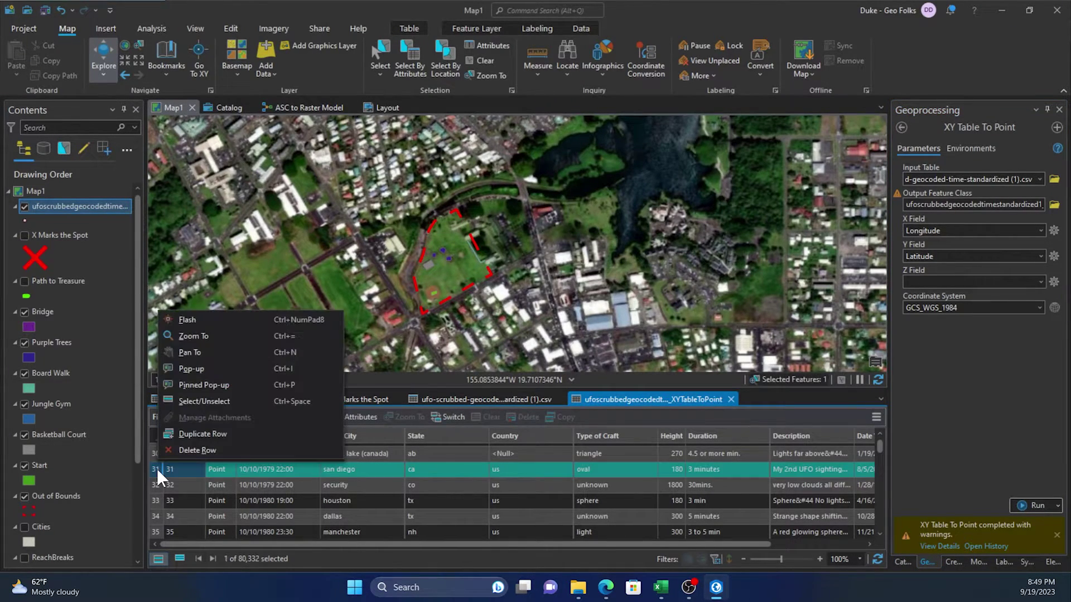
{"action": "left_click", "coordinate": [203, 336]}
{"action": "scroll", "coordinate": [491, 267], "scroll_direction": "down", "scroll_amount": 2}
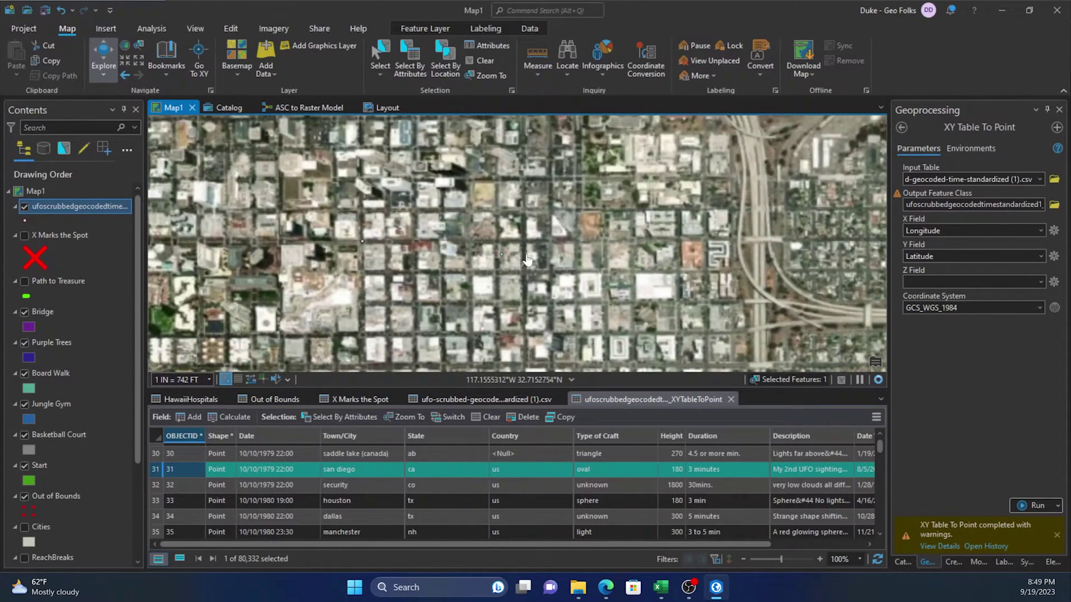
{"action": "scroll", "coordinate": [520, 242], "scroll_direction": "down", "scroll_amount": 1}
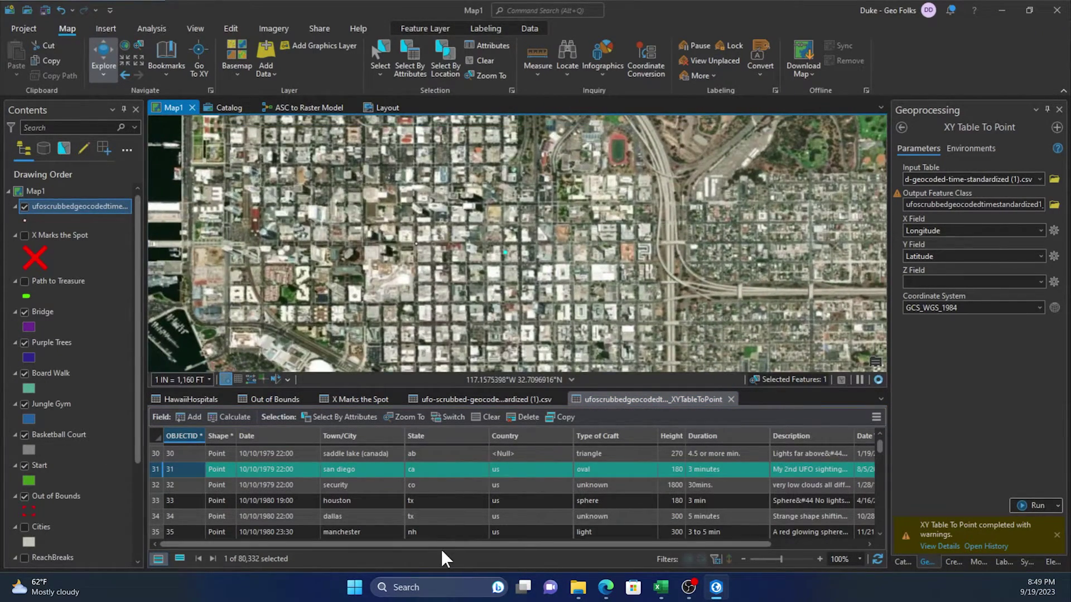
{"action": "scroll", "coordinate": [522, 251], "scroll_direction": "down", "scroll_amount": 4}
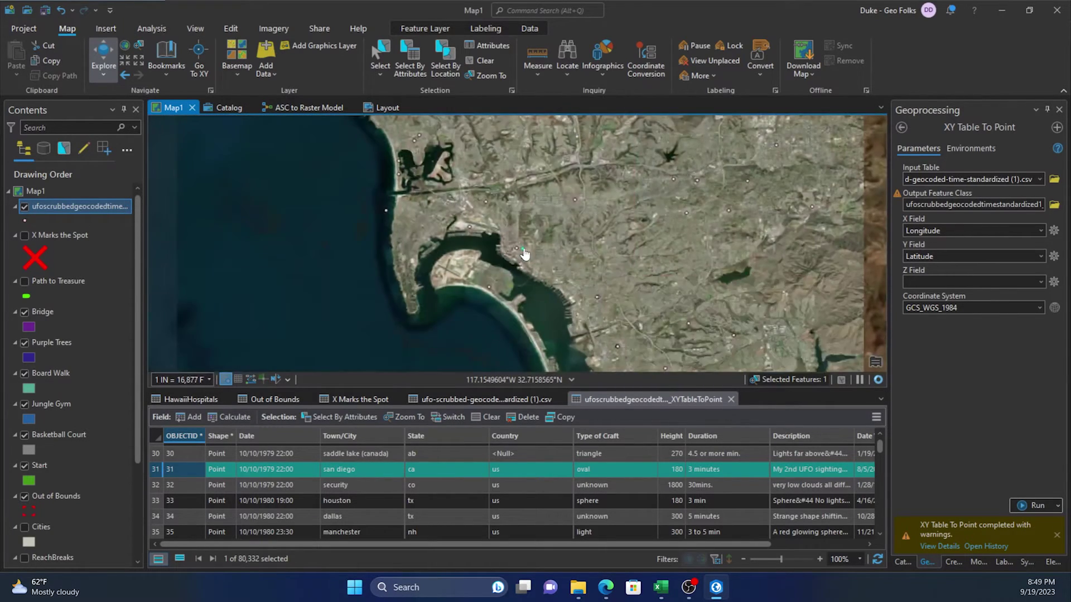
{"action": "scroll", "coordinate": [524, 254], "scroll_direction": "down", "scroll_amount": 3}
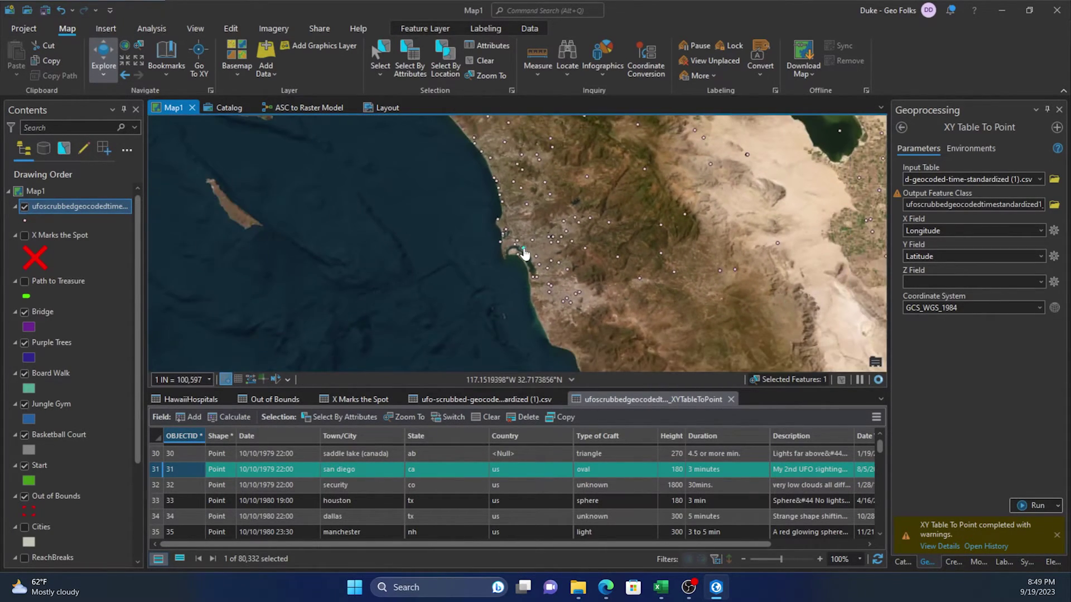
{"action": "scroll", "coordinate": [524, 251], "scroll_direction": "up", "scroll_amount": 2}
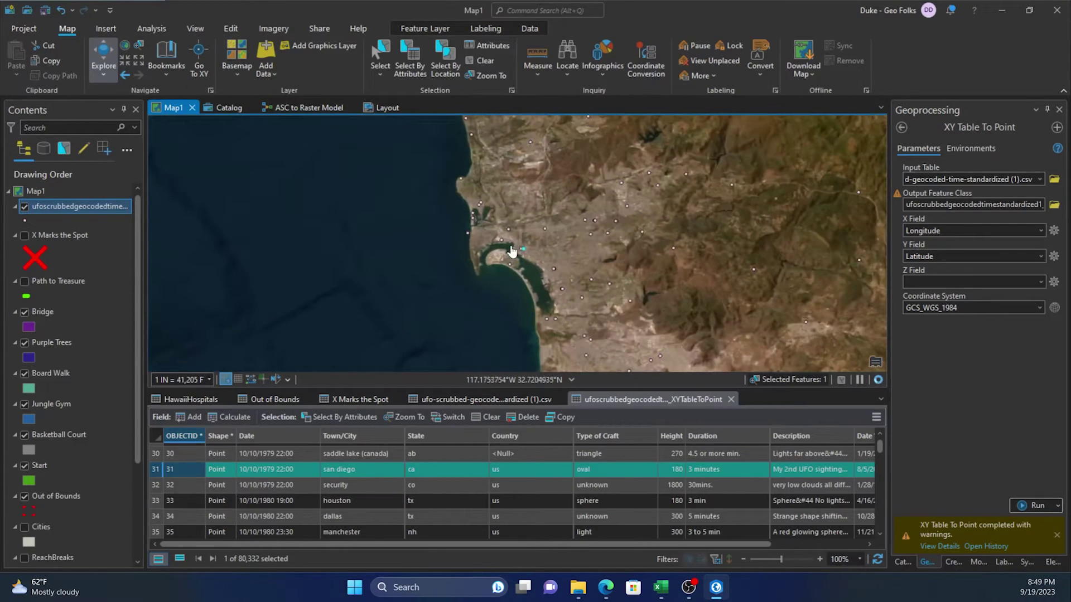
Switch the basemap to Imagery Hybrid with place-name labels.
{"action": "left_click", "coordinate": [234, 72]}
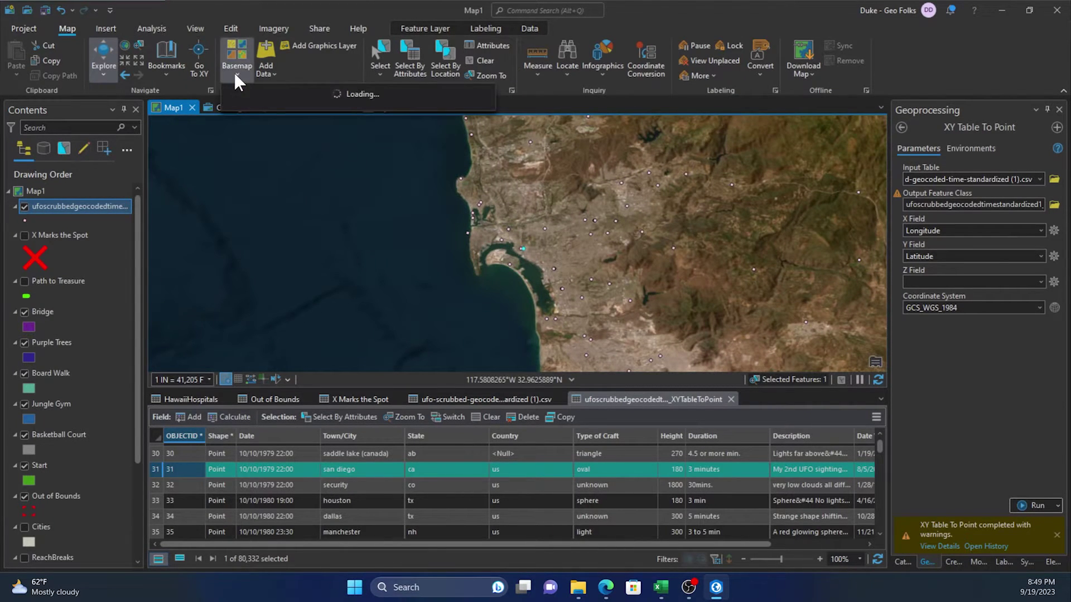
{"action": "left_click", "coordinate": [238, 73]}
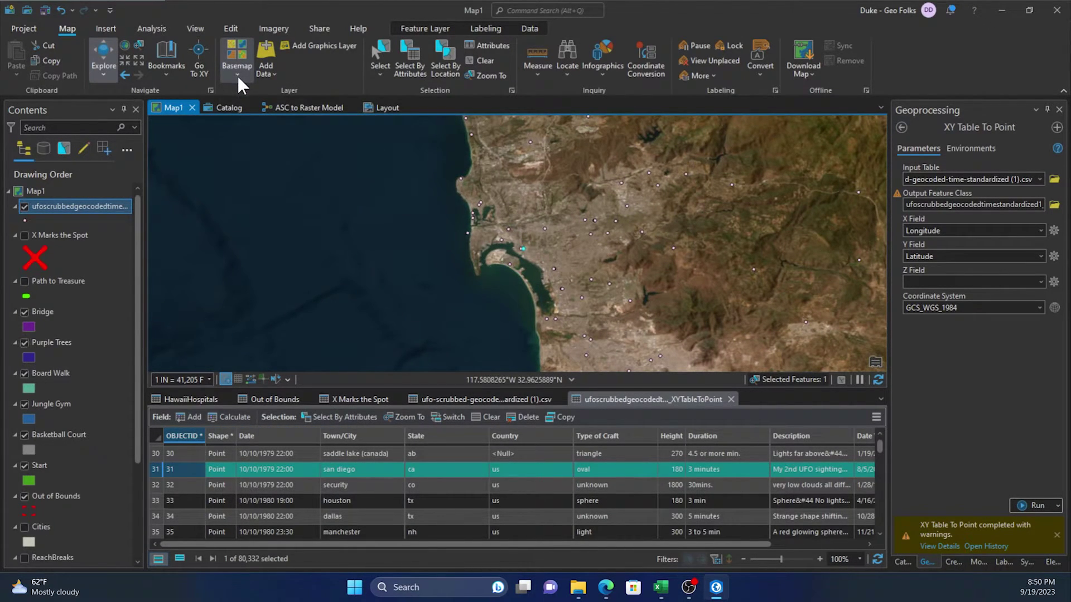
{"action": "left_click", "coordinate": [238, 76]}
{"action": "left_click", "coordinate": [351, 151]}
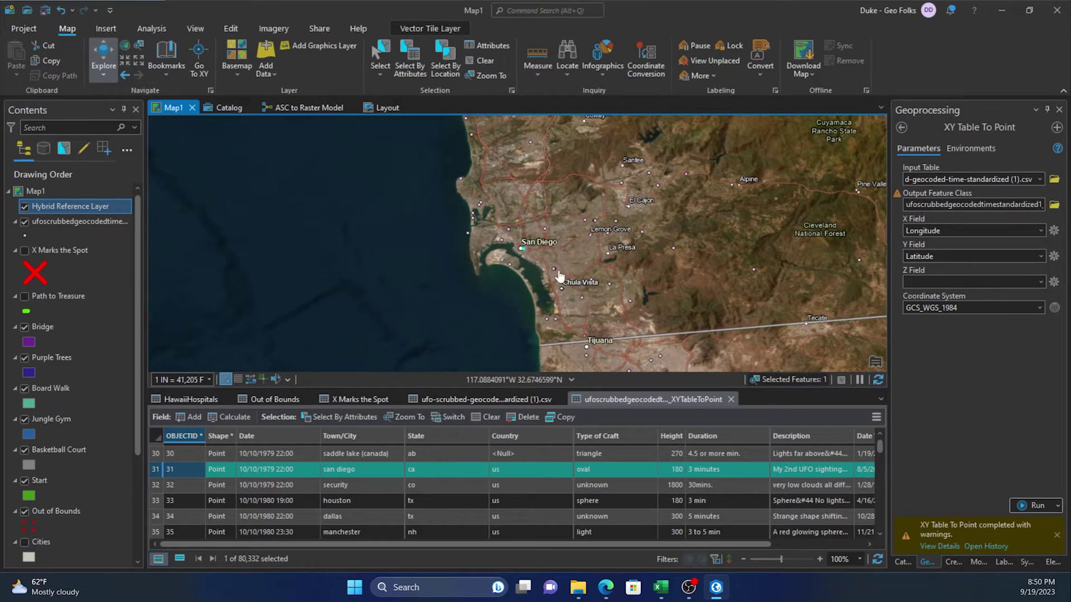
Zoom the map to downtown San Diego and Coronado.
{"action": "scroll", "coordinate": [559, 276], "scroll_direction": "up", "scroll_amount": 5}
{"action": "scroll", "coordinate": [429, 474], "scroll_direction": "up", "scroll_amount": 2}
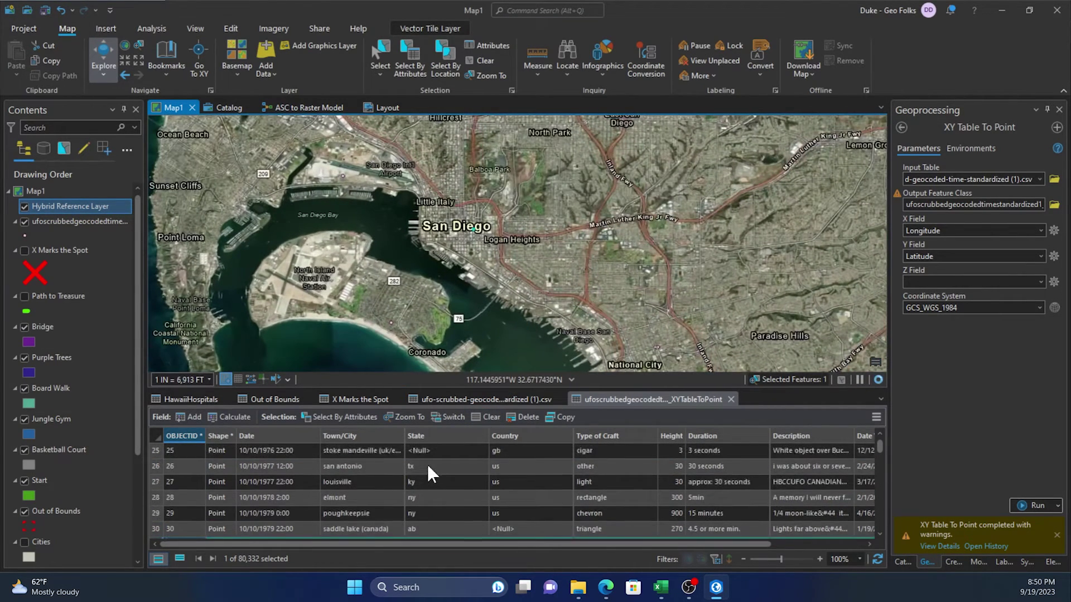
{"action": "scroll", "coordinate": [426, 463], "scroll_direction": "down", "scroll_amount": 18}
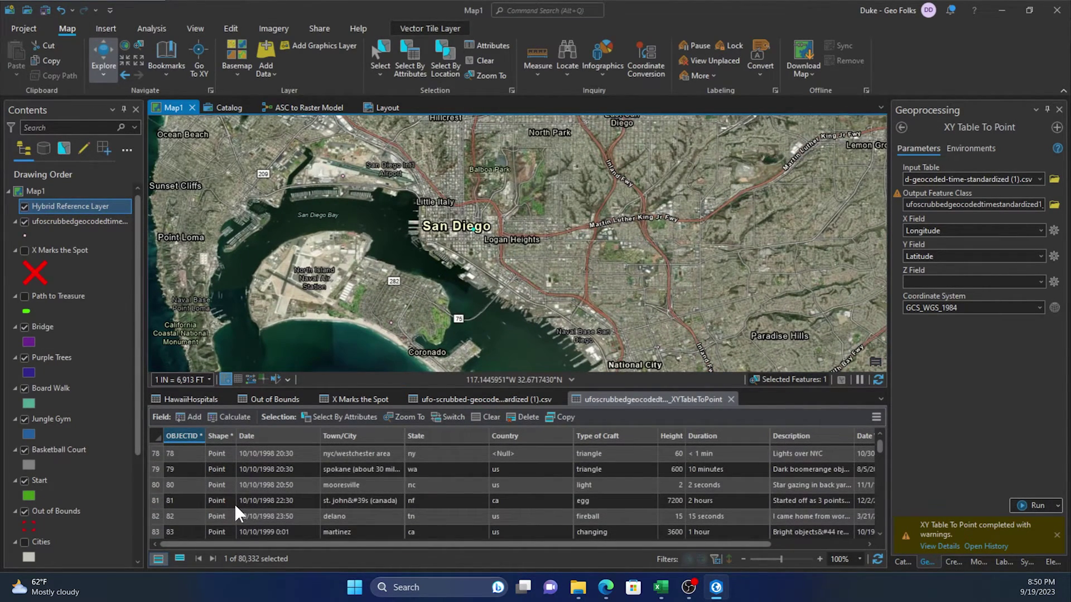
{"action": "scroll", "coordinate": [234, 504], "scroll_direction": "down", "scroll_amount": 8}
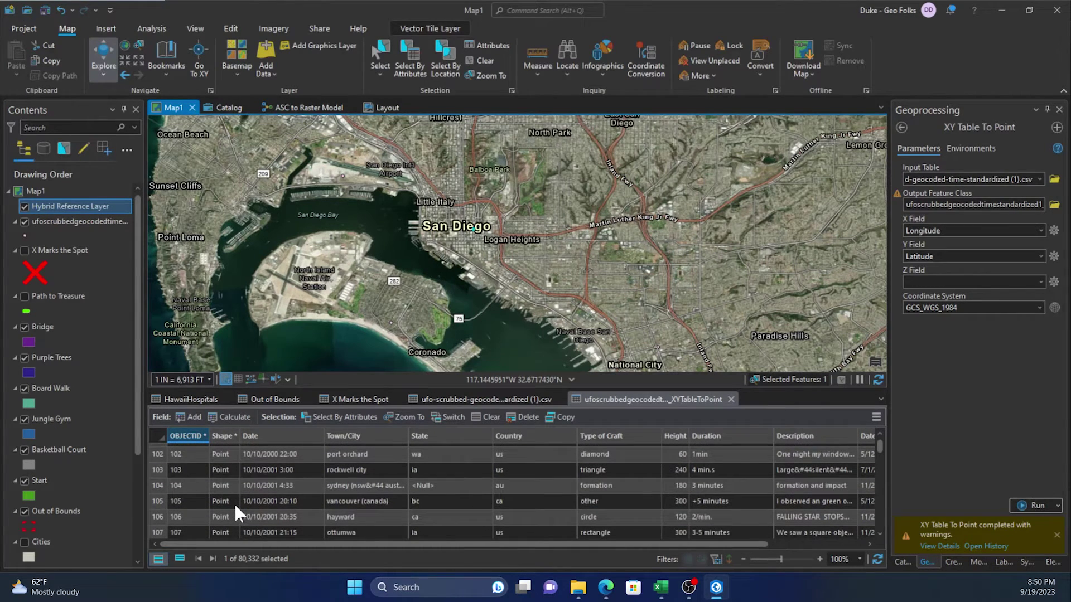
Zoom to record 105, the 10/10/2001 Vancouver sighting, then zoom out to show surrounding neighbourhoods.
{"action": "double_click", "coordinate": [159, 498]}
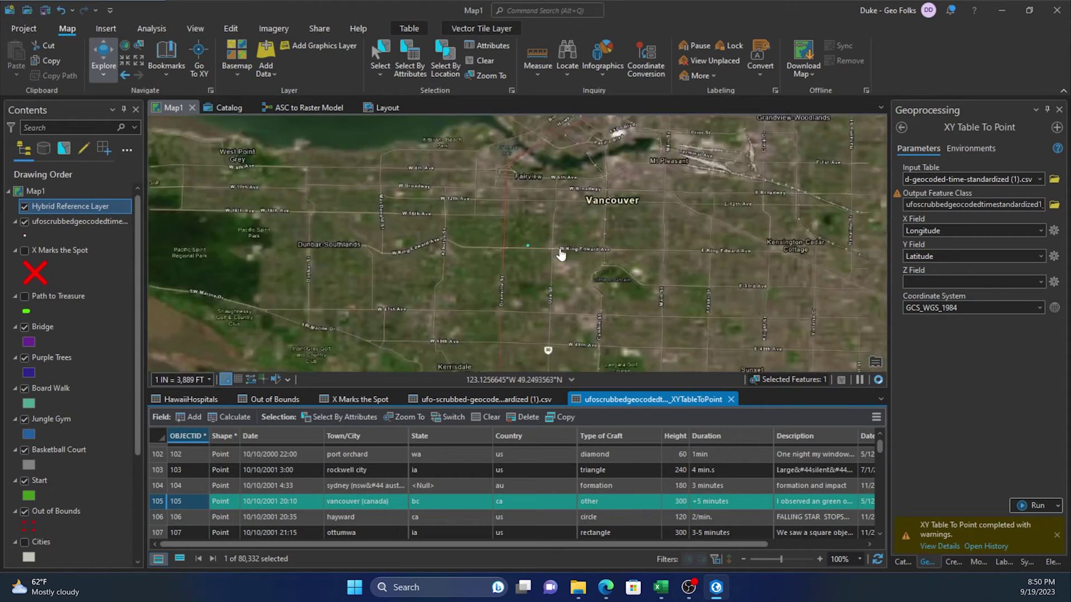
{"action": "scroll", "coordinate": [560, 255], "scroll_direction": "down", "scroll_amount": 3}
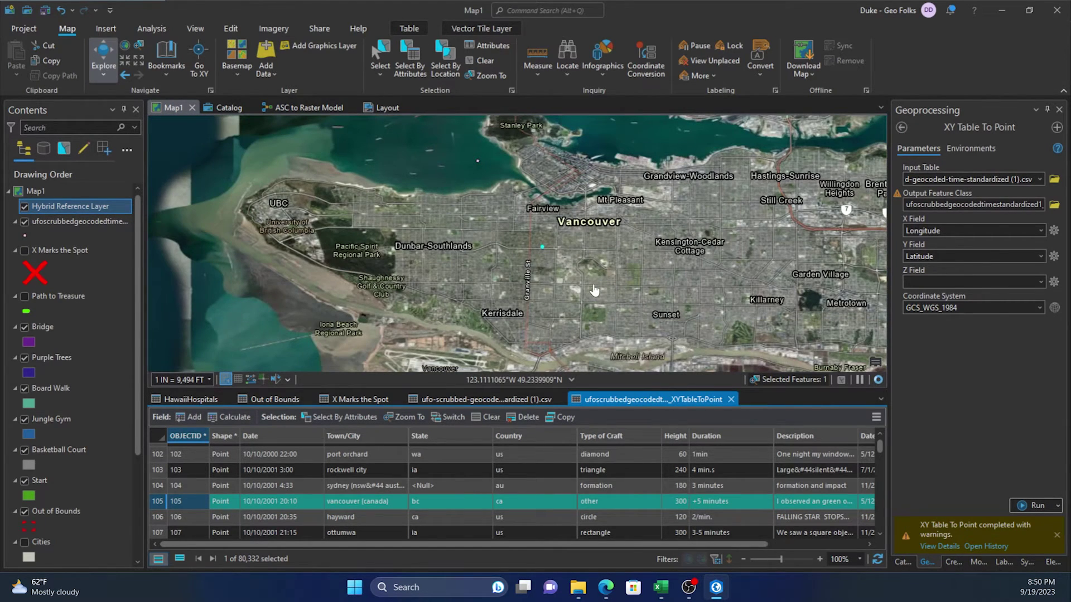